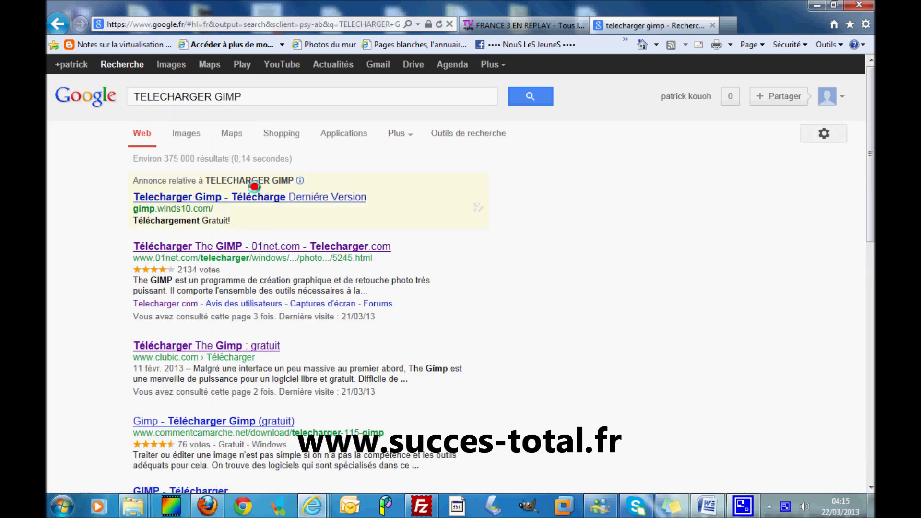
Start the download of The GIMP from its 01net page and close the extra 01Business news tab.
left_click(239, 246)
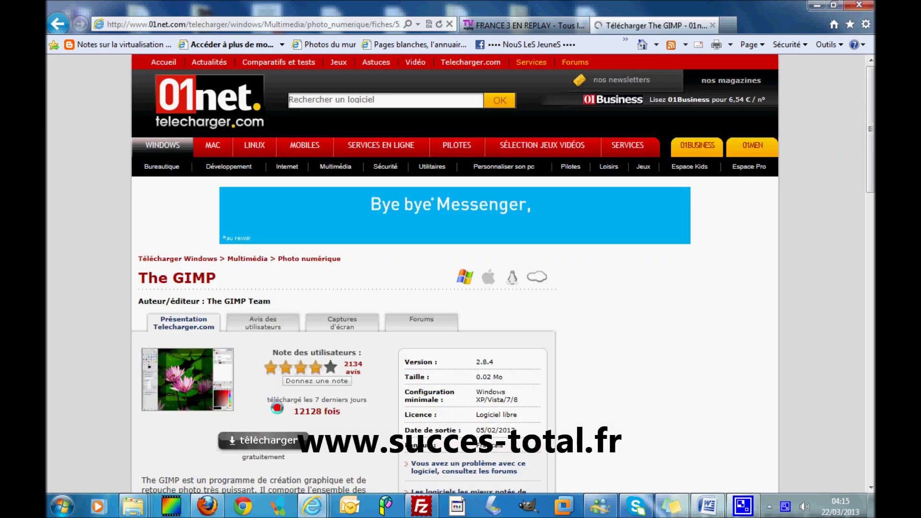
left_click(273, 438)
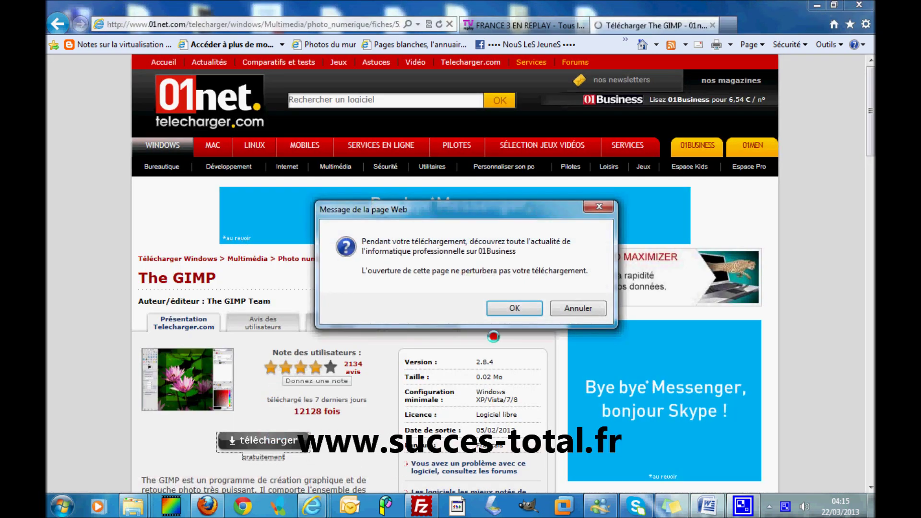
left_click(530, 313)
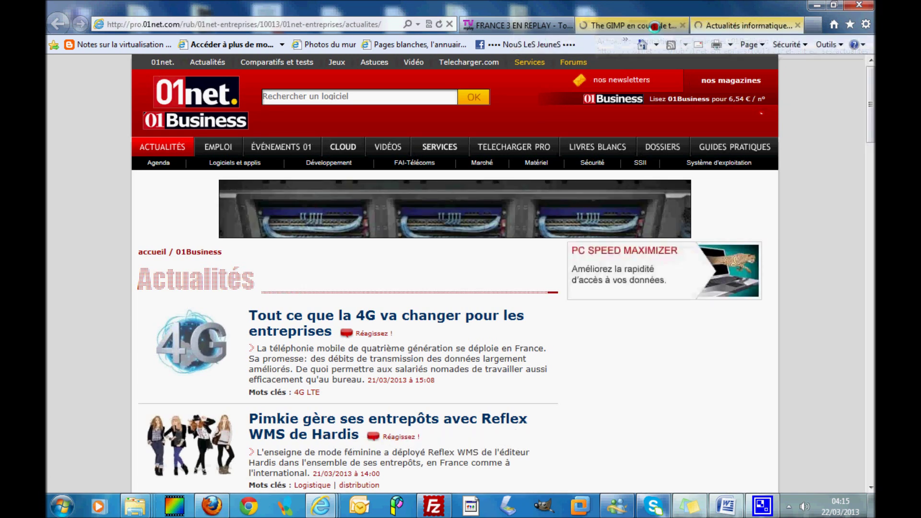
left_click(654, 25)
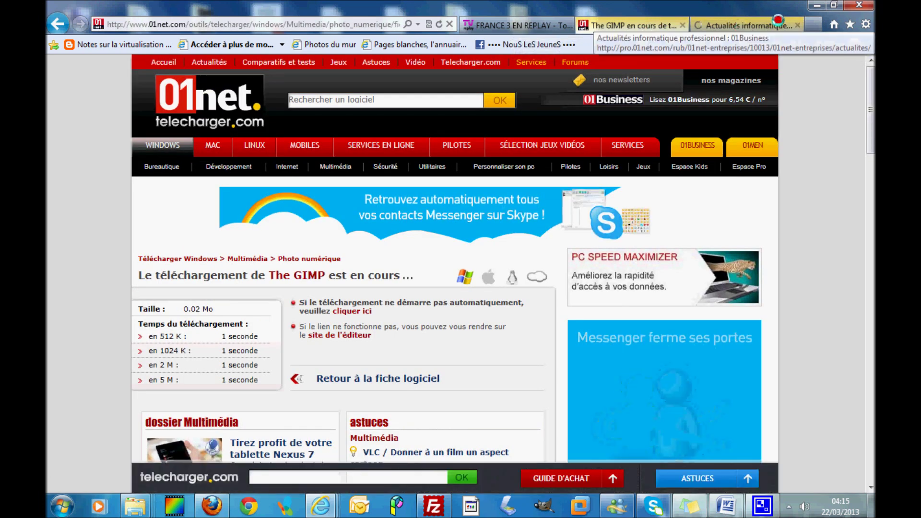
left_click(797, 24)
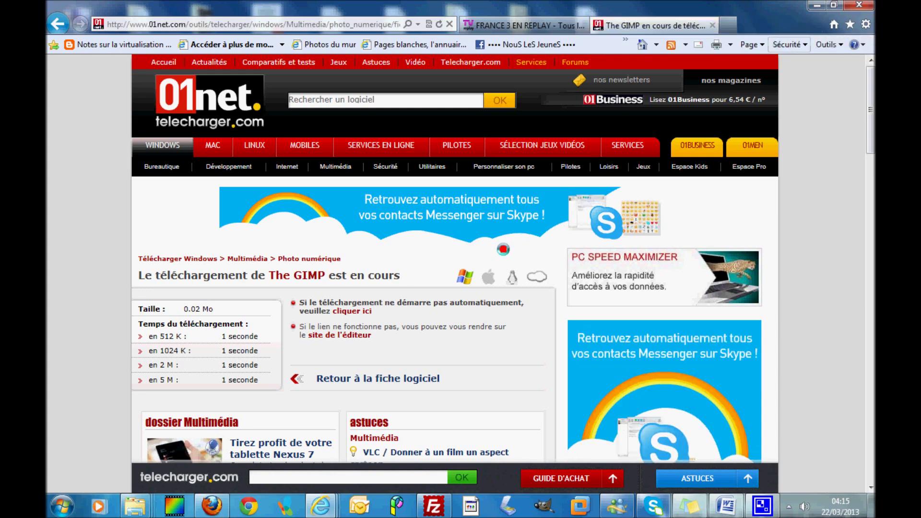
Try to save the gimp-2.8.4-setup.exe installer through the manual download link on the 01net page.
left_click(366, 310)
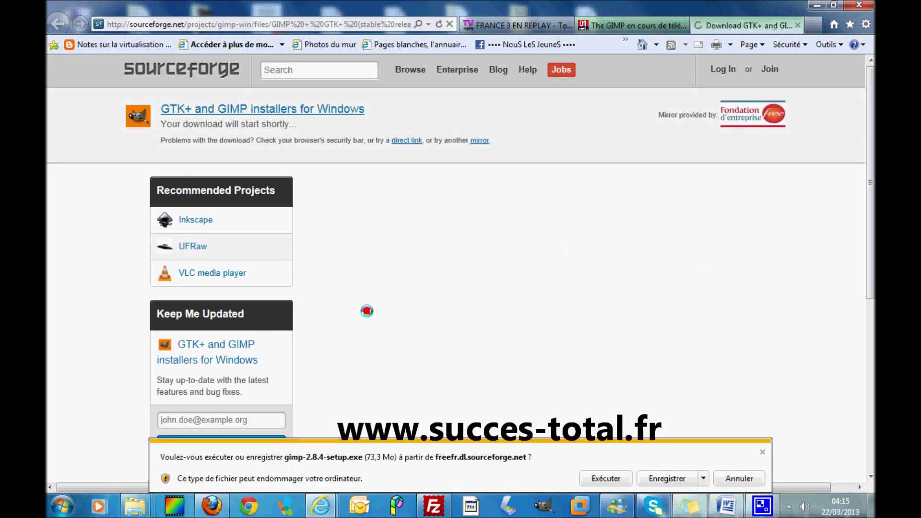
left_click(678, 477)
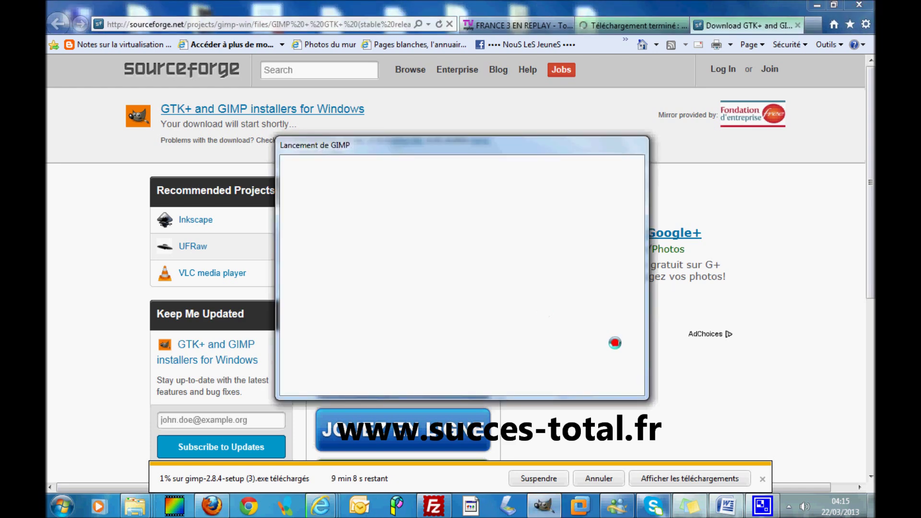
left_click(598, 477)
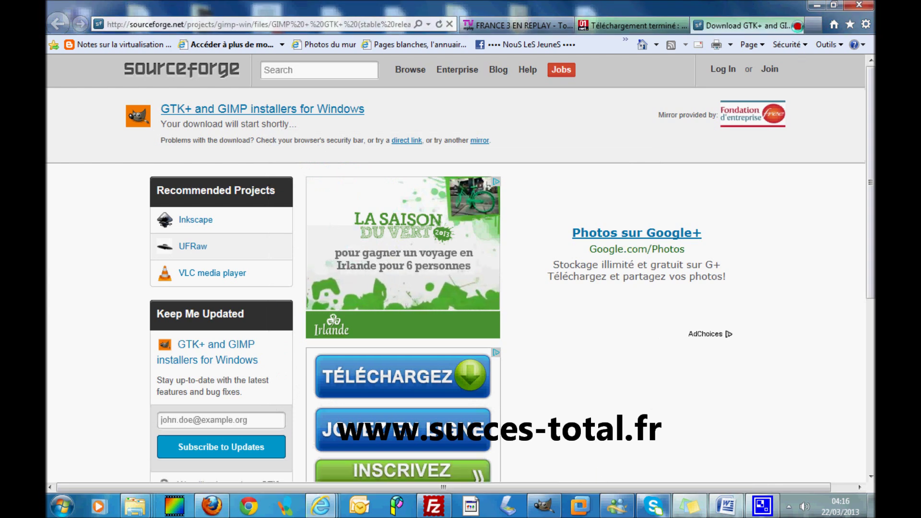
Close the SourceForge and 01net download tabs and switch to GIMP.
key("ctrl+w")
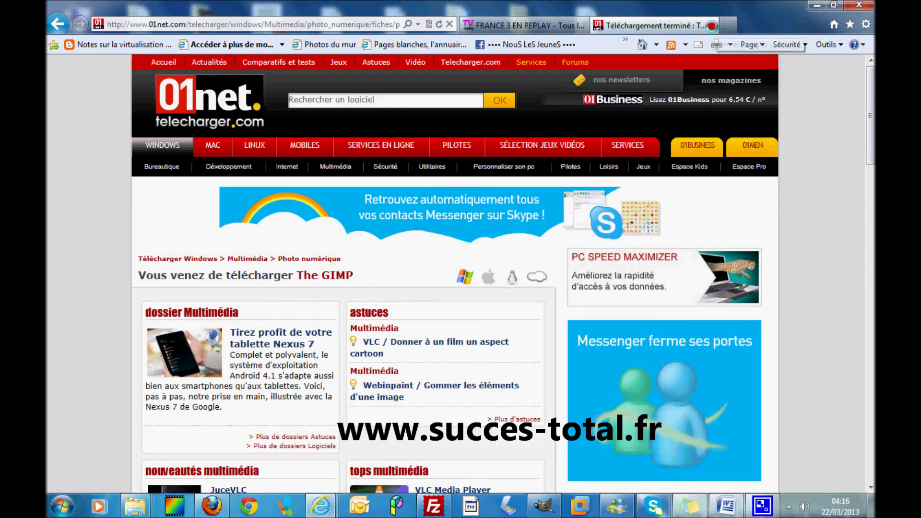
key("ctrl+w")
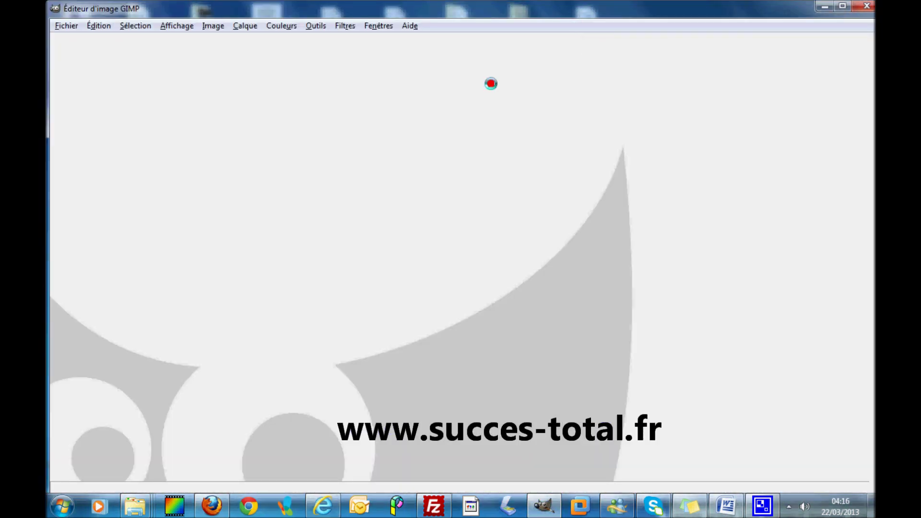
Show the toolbox and the hidden dock groups, with GIMP in single-window mode.
left_click(313, 24)
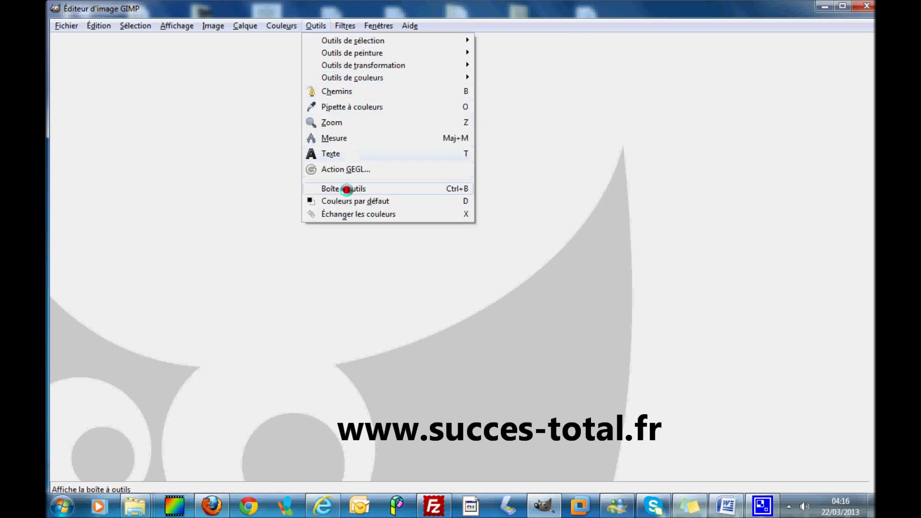
left_click(347, 189)
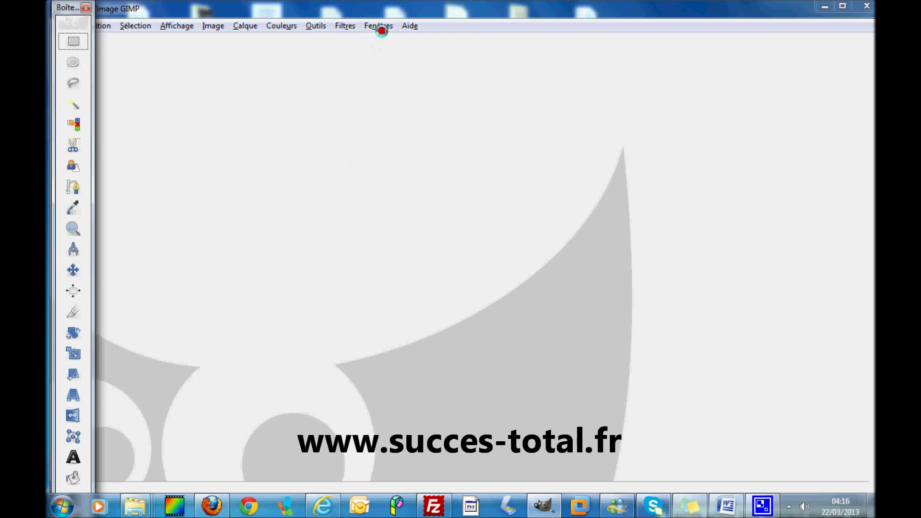
left_click(381, 26)
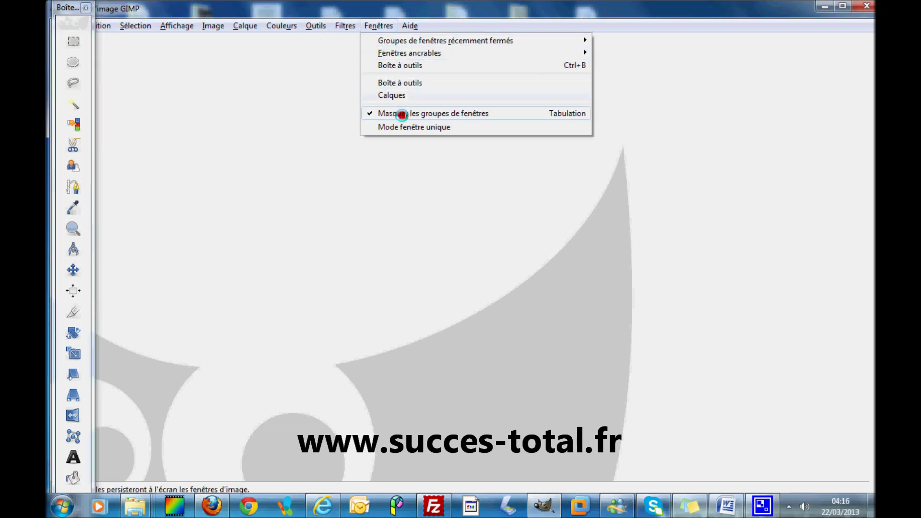
left_click(403, 126)
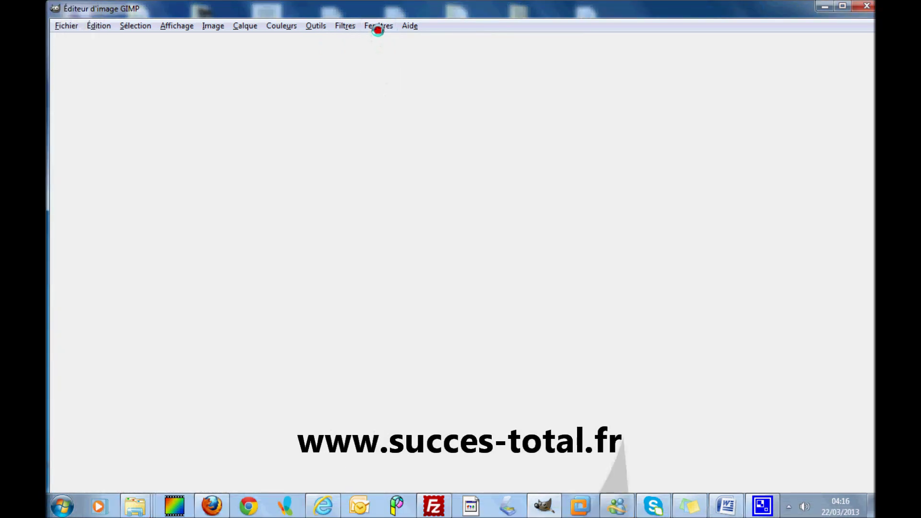
left_click(378, 26)
left_click(391, 82)
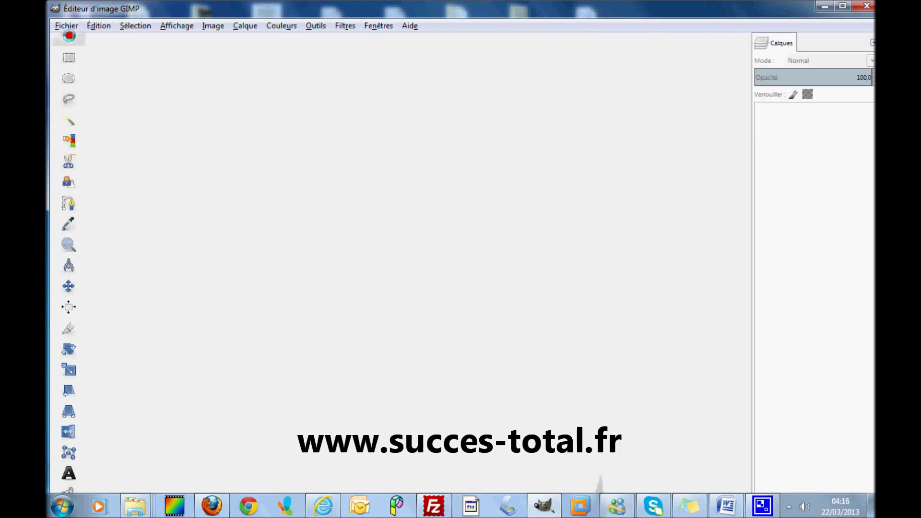
Create a new blank image 600 px wide and 1000 px high.
left_click(69, 22)
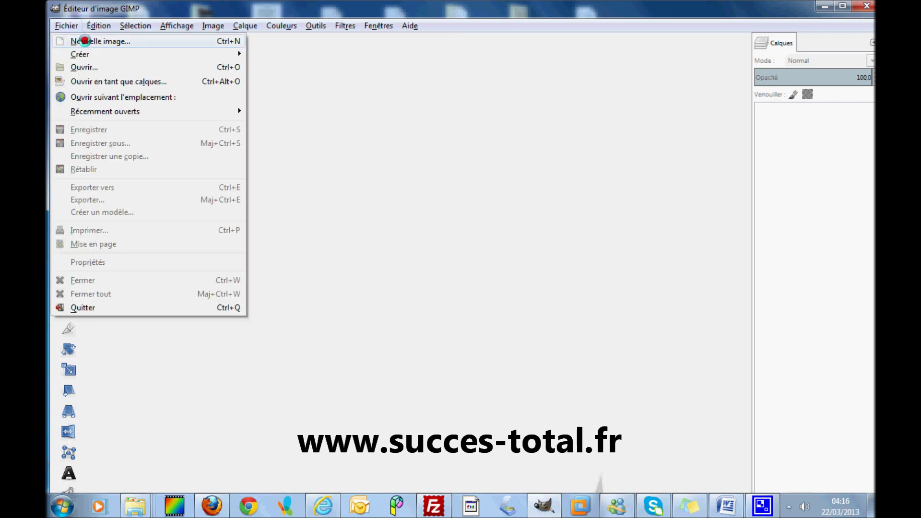
left_click(85, 41)
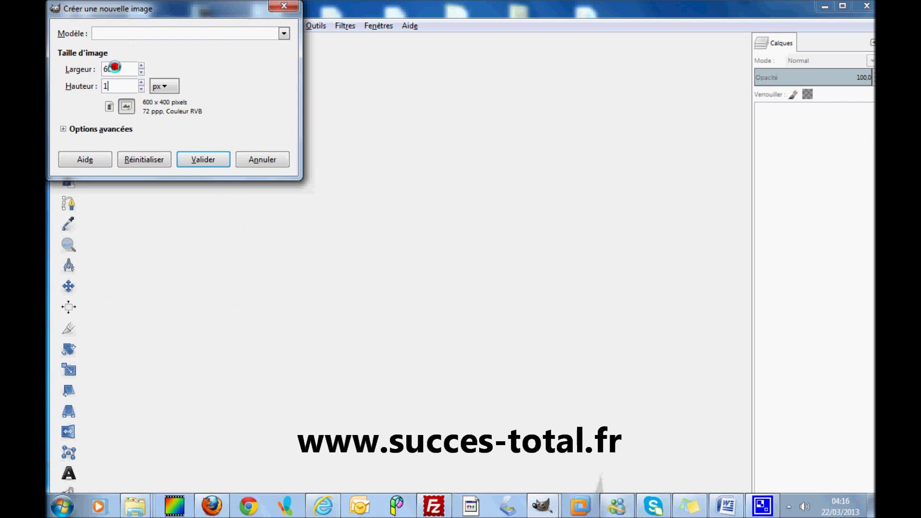
key("Return")
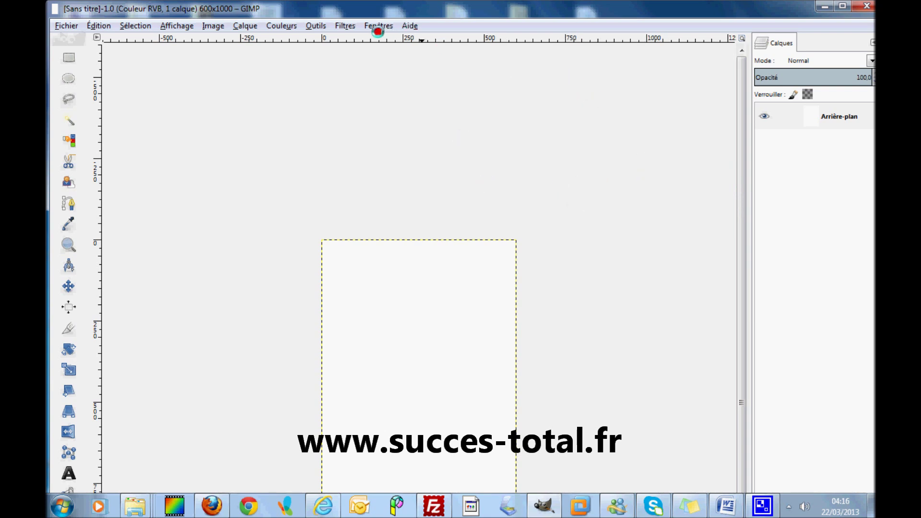
Turn off single-window mode and arrange the workspace with a maximised image window and the Calques window moved inward from the edge.
left_click(379, 26)
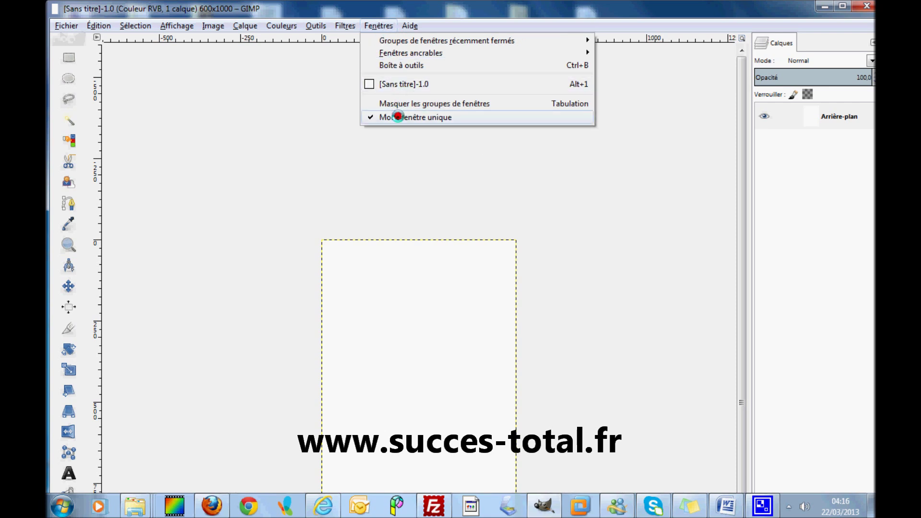
left_click(398, 117)
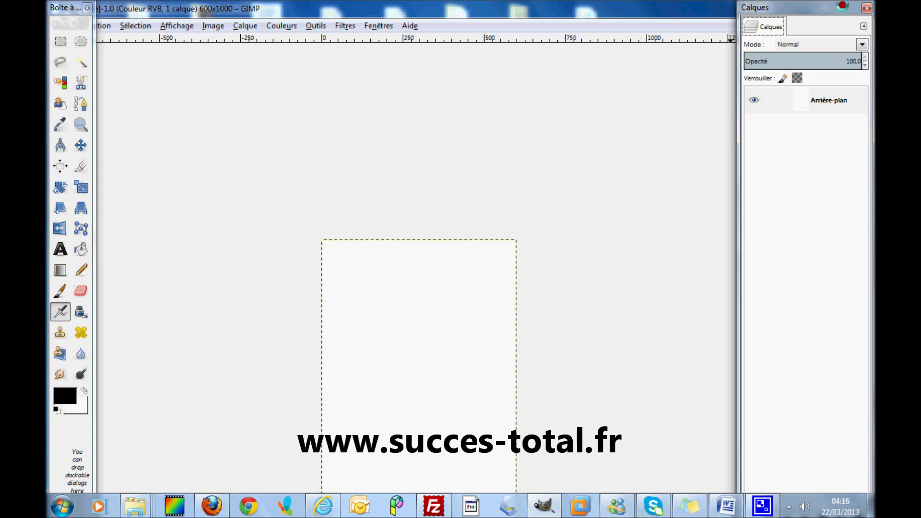
left_click_drag(843, 5, 777, 78)
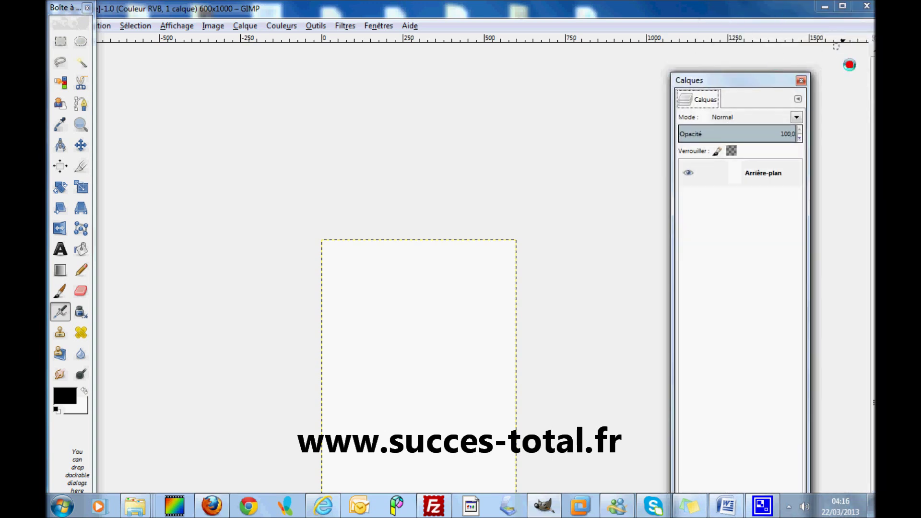
left_click(869, 111)
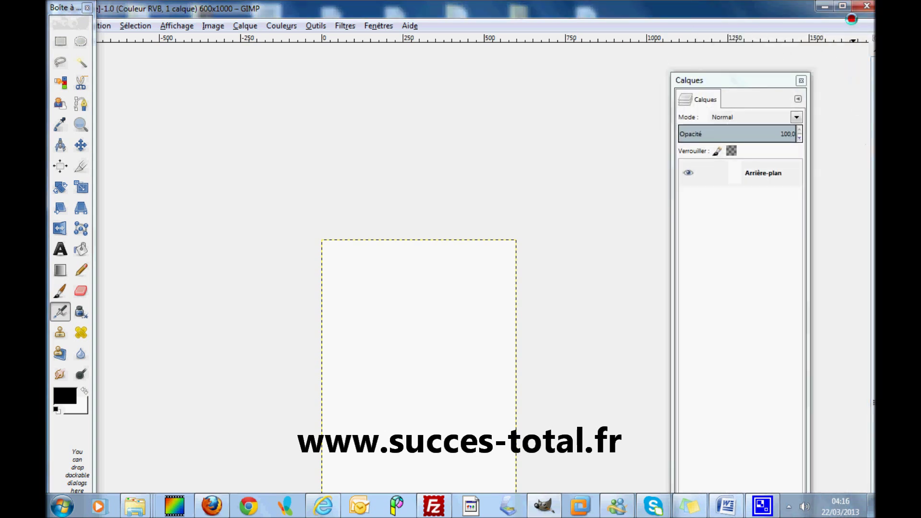
left_click(843, 6)
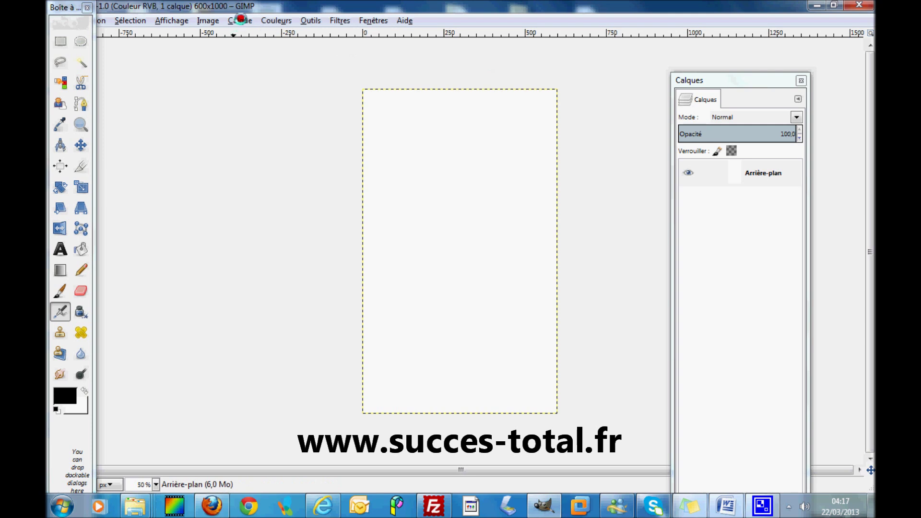
Add a new transparent layer named TITRE DU LIVRE, 500 px wide and 600 px high.
left_click(240, 18)
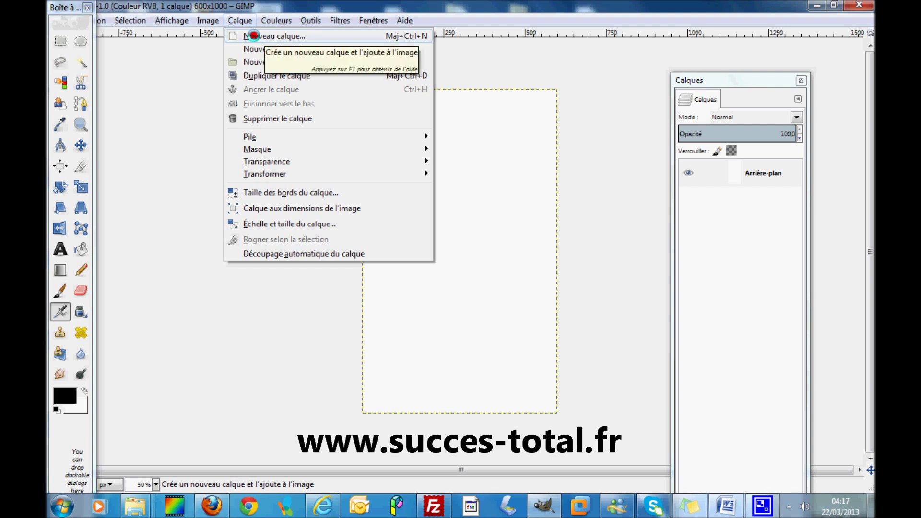
left_click(253, 35)
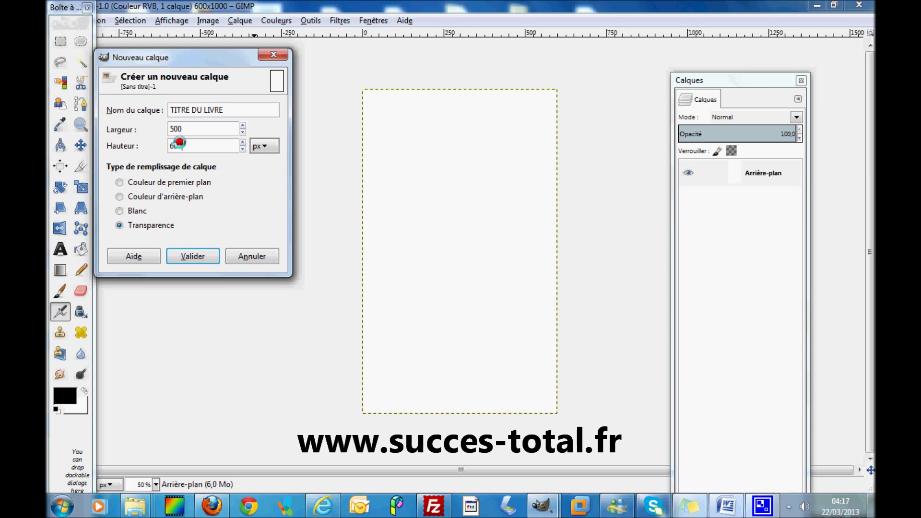
left_click(193, 256)
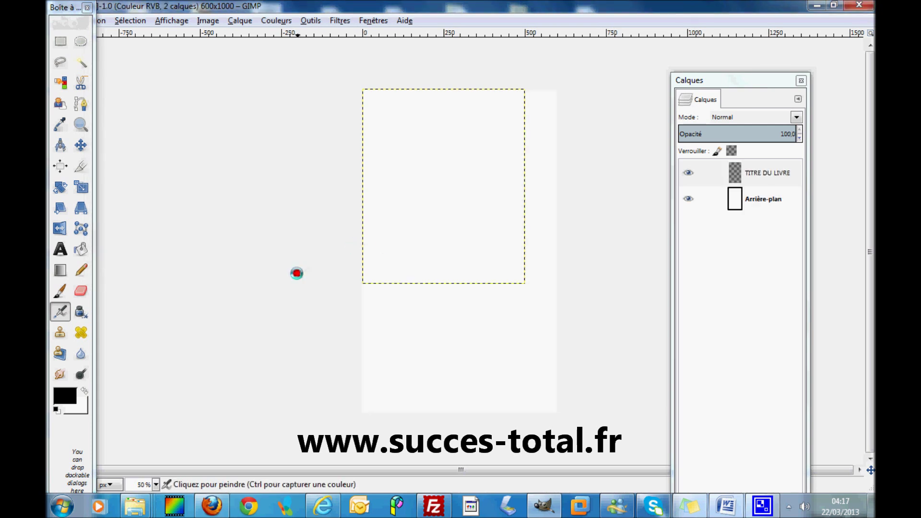
Scale the TITRE DU LIVRE layer to about 598 x 402 px so it spans the upper part of the page.
left_click(85, 189)
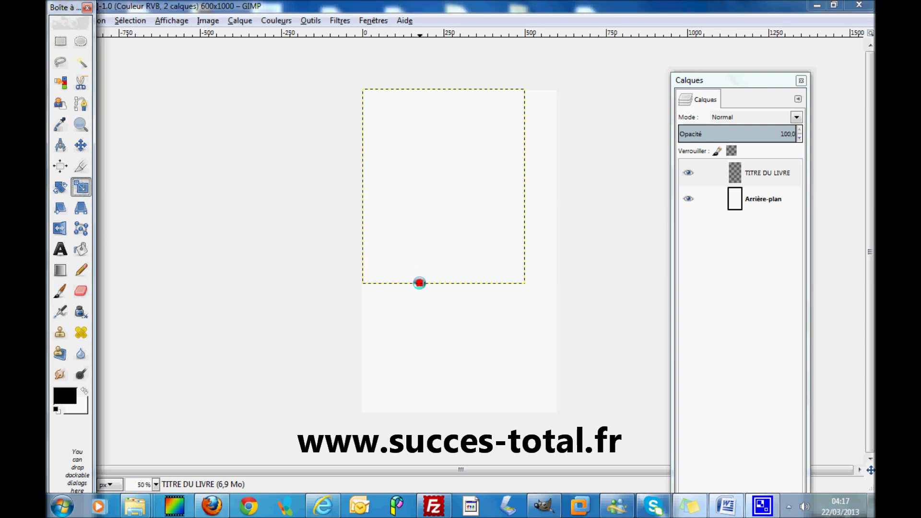
left_click_drag(419, 284, 419, 220)
left_click_drag(526, 154, 559, 152)
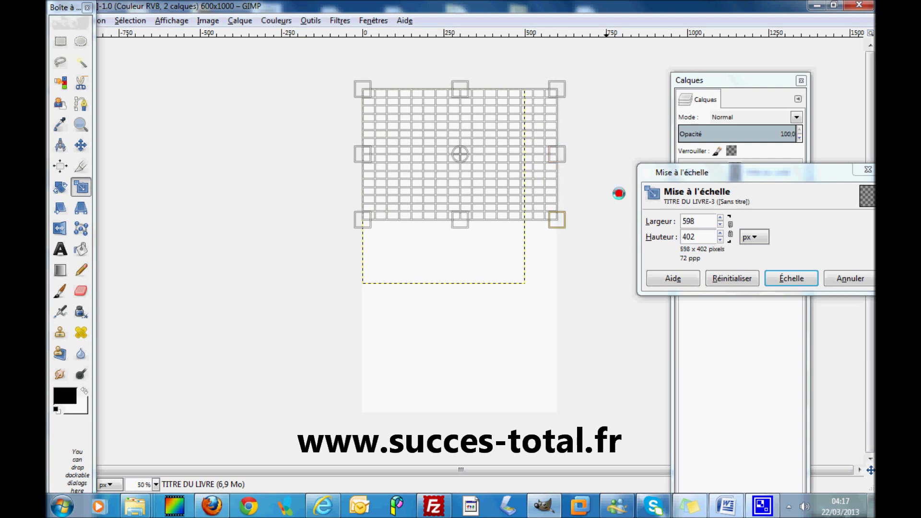
left_click(784, 277)
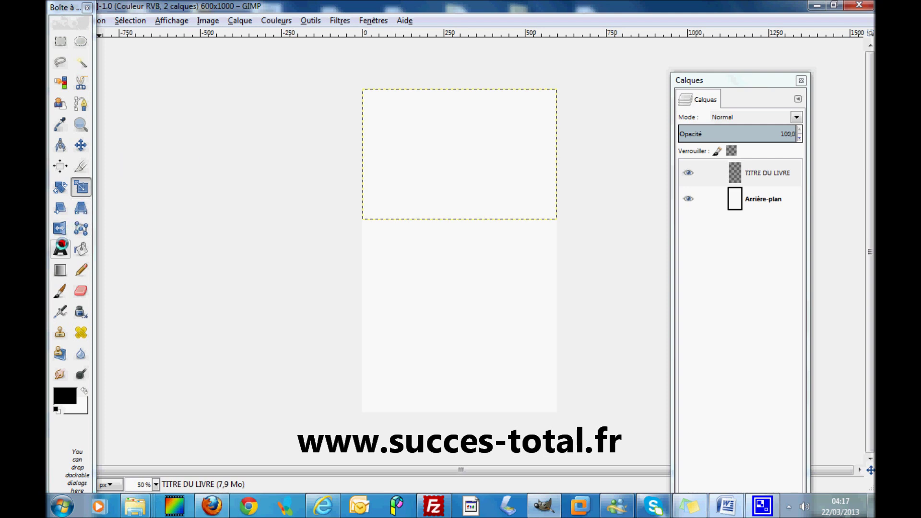
Add the text "Le Développement personnel expliqué à ma fille" near the page's upper edge and enlarge its box to about 483 x 155 px.
left_click(61, 249)
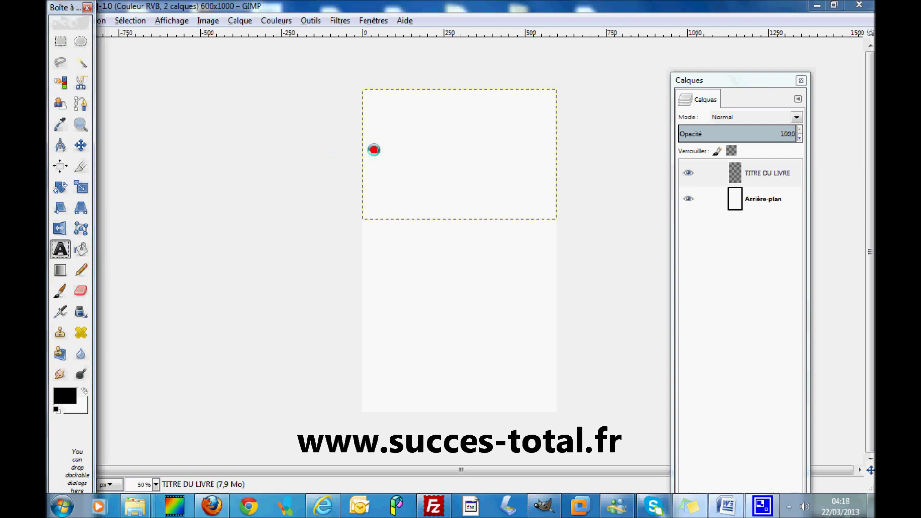
left_click(401, 142)
type("L")
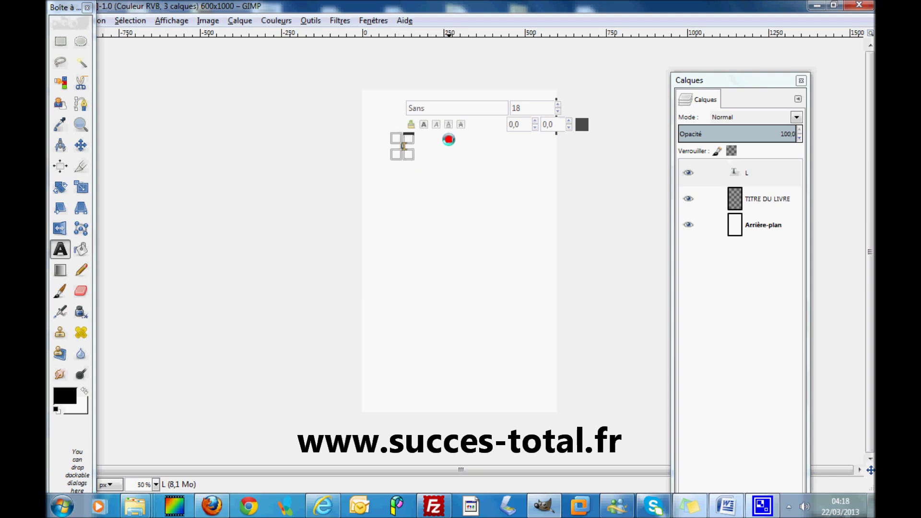
type("e")
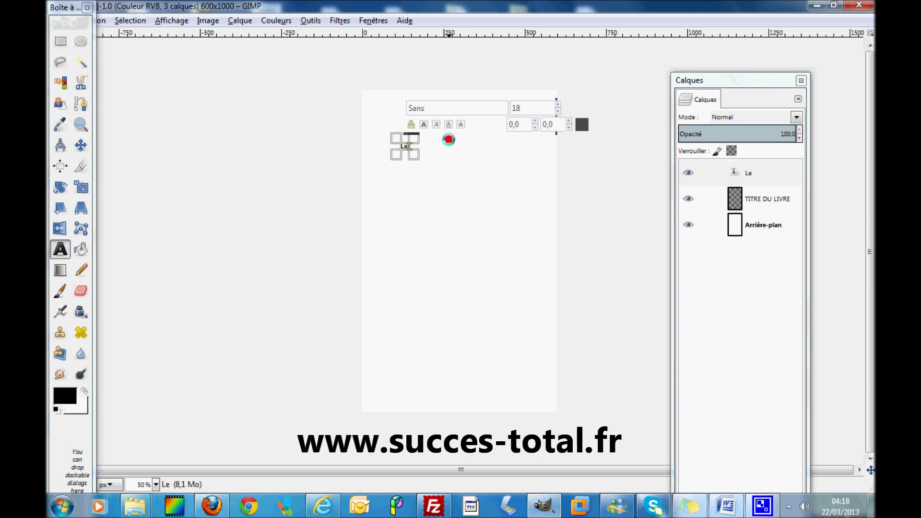
type(" Développem")
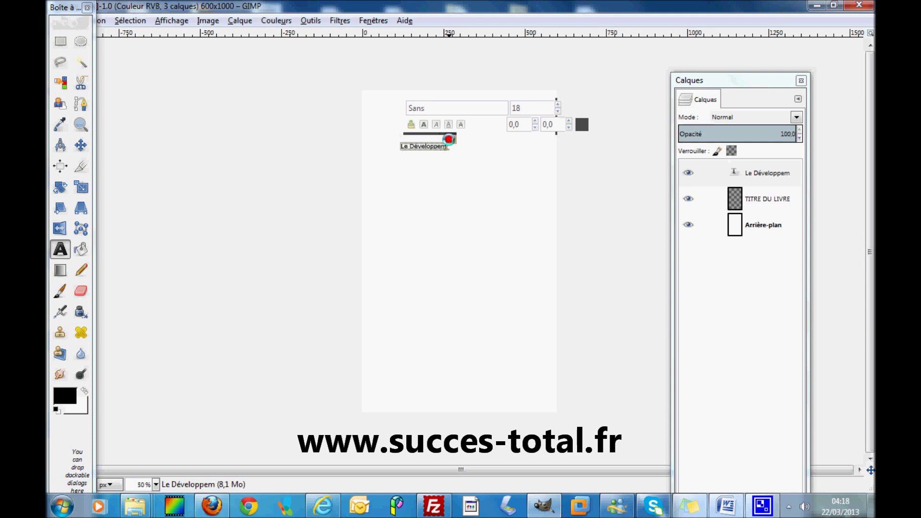
type("ent per")
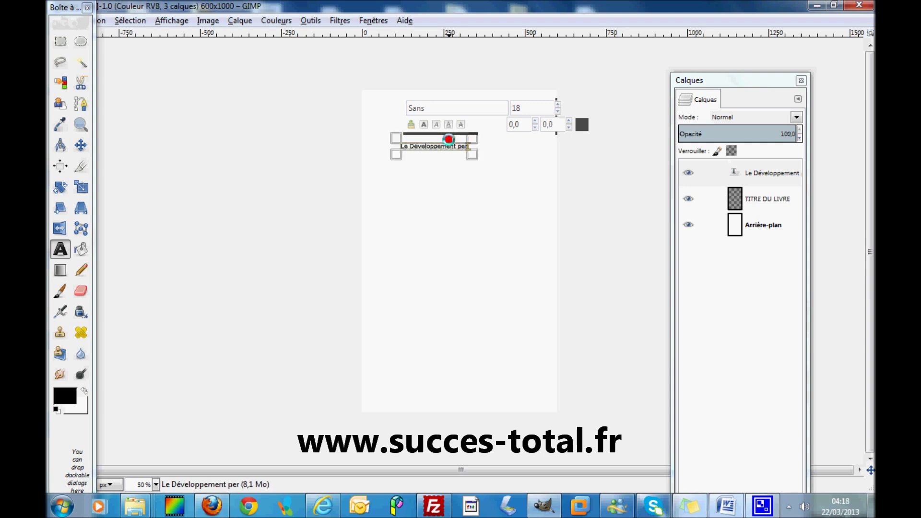
type("sonnel expliqu")
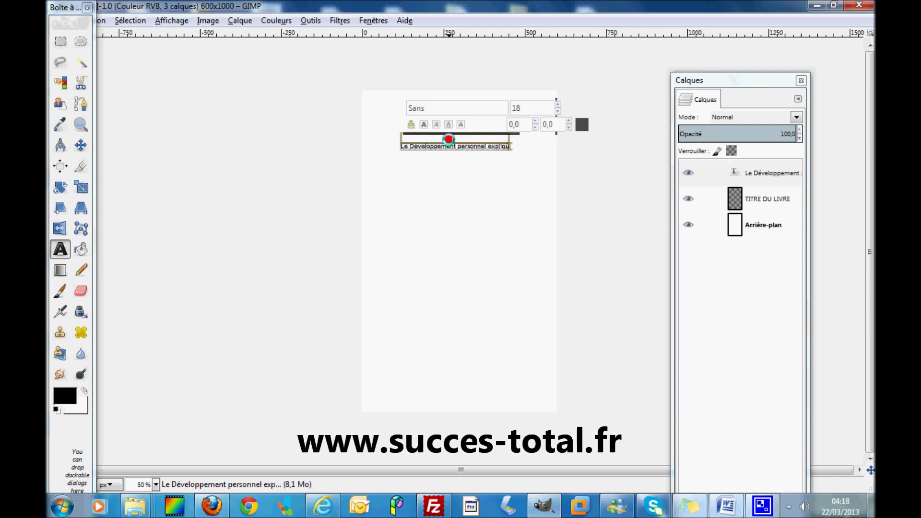
type("é à")
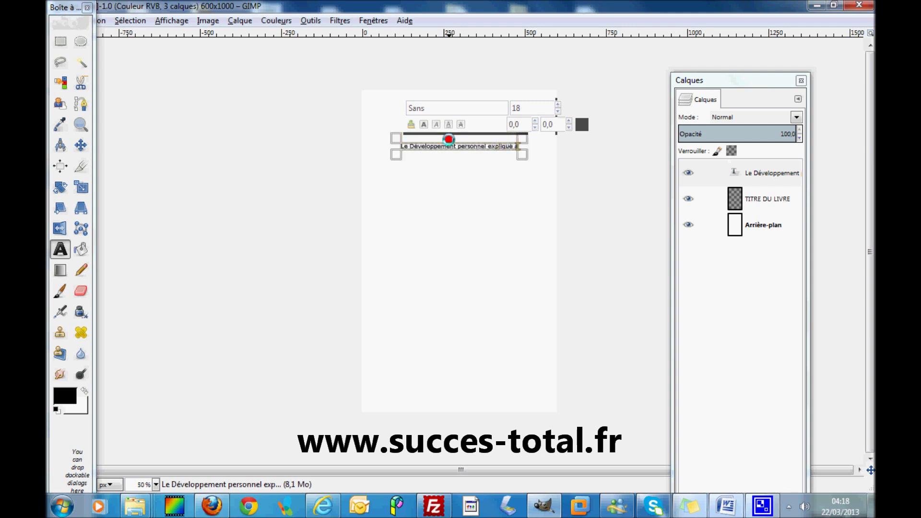
type(" ma fille")
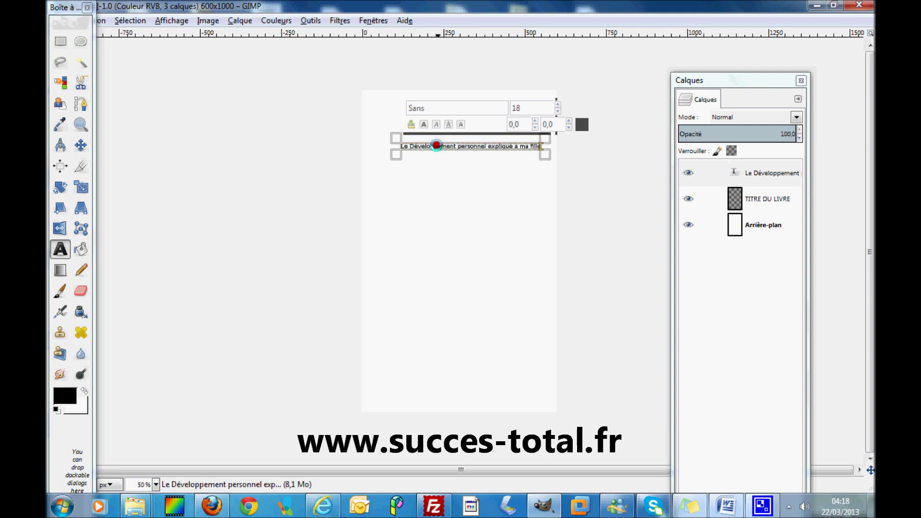
left_click_drag(436, 145, 378, 143)
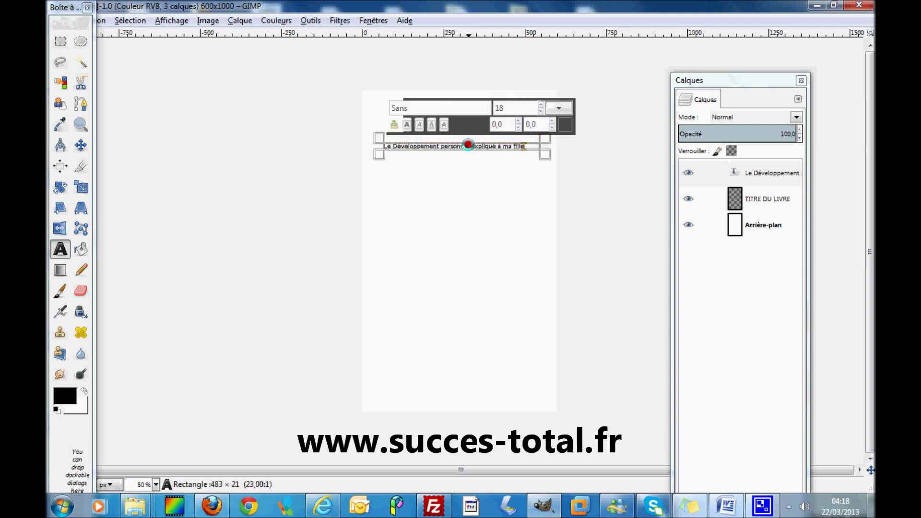
left_click_drag(540, 160, 538, 187)
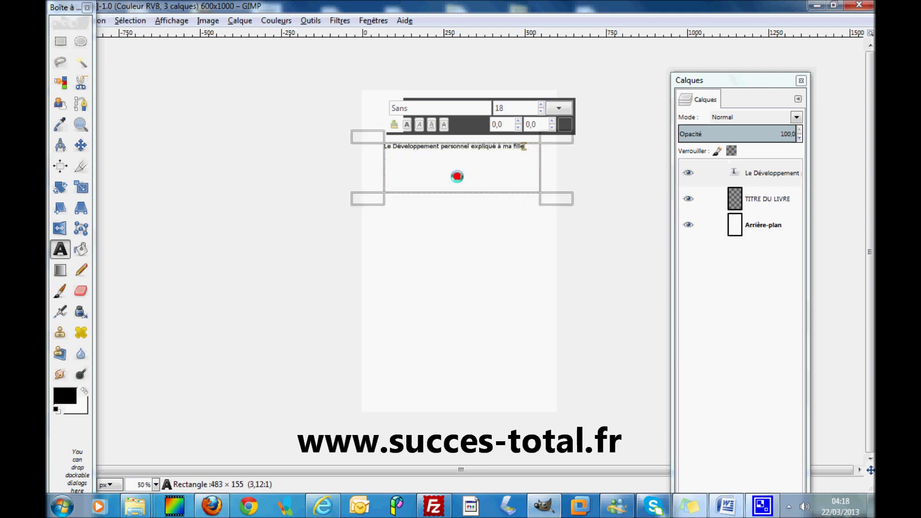
Set the font size of the whole title text to 39.
left_click_drag(529, 146, 374, 150)
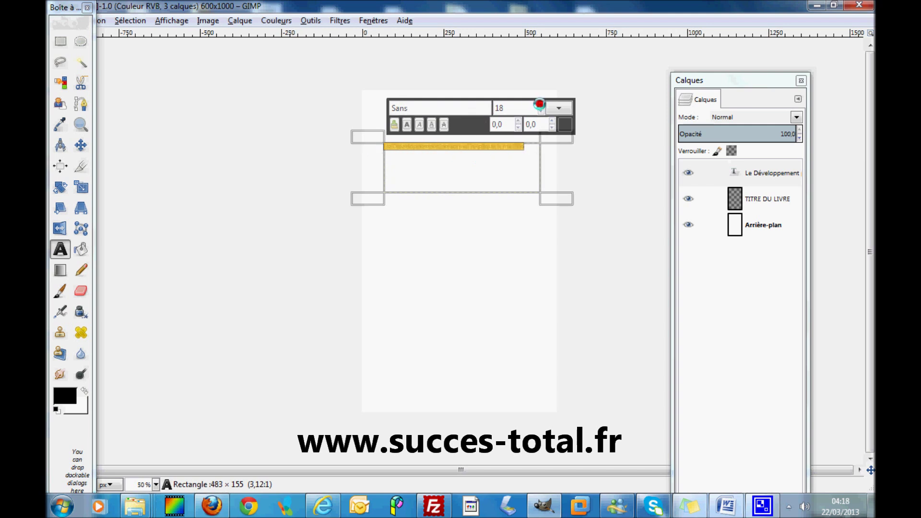
left_click(541, 104)
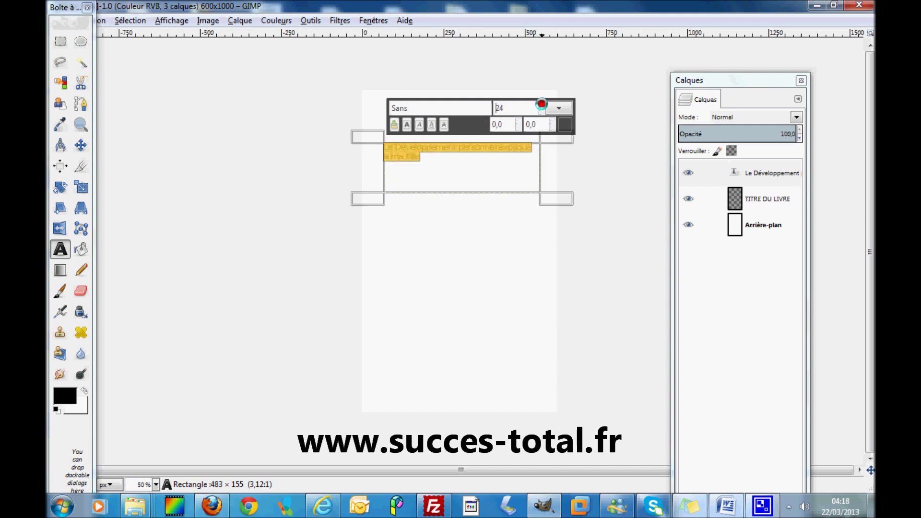
left_click(541, 105)
left_click(541, 104)
left_click(541, 104)
left_click(541, 104)
left_click(541, 105)
left_click(541, 105)
left_click(541, 104)
left_click(541, 105)
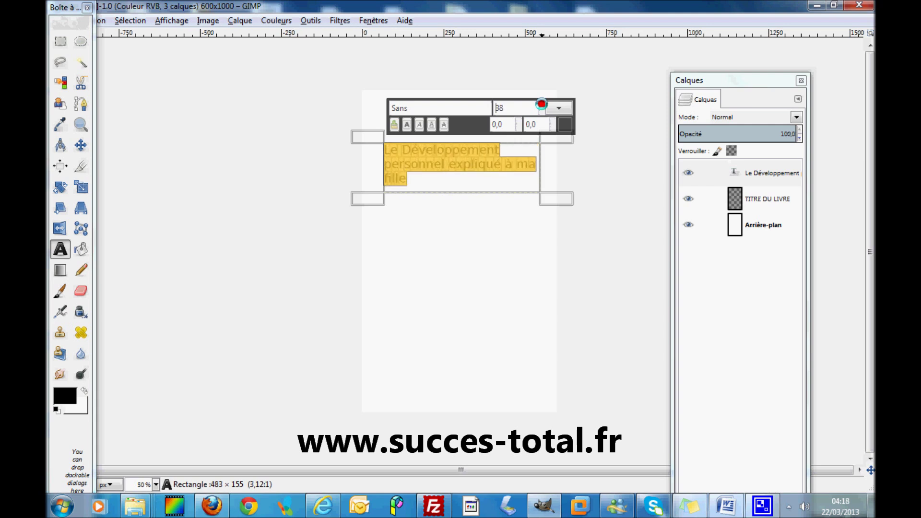
left_click(541, 105)
left_click(526, 190)
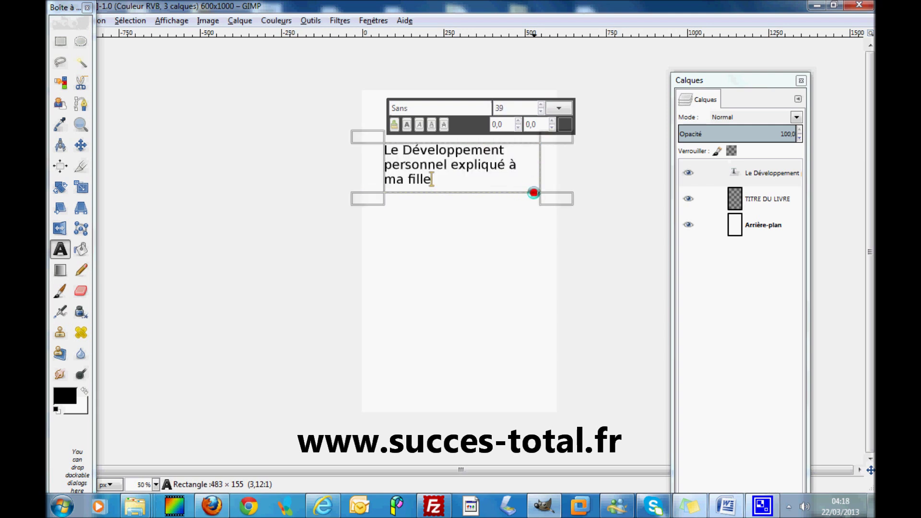
Change the font of the whole title text to Almonte Snow.
left_click_drag(437, 181, 382, 149)
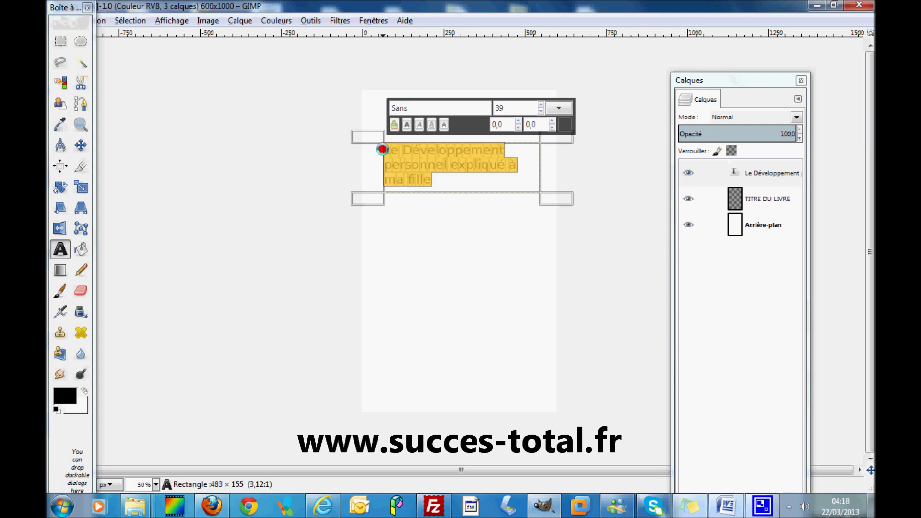
double_click(402, 107)
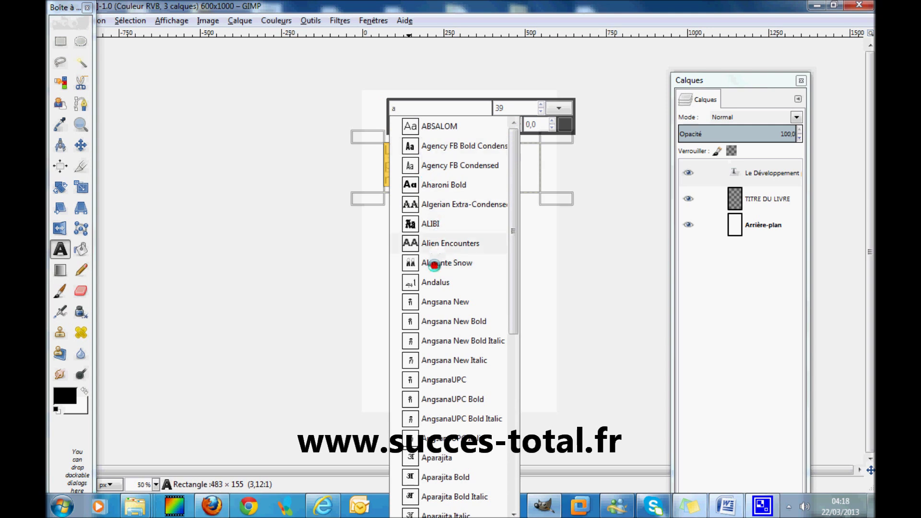
left_click(434, 263)
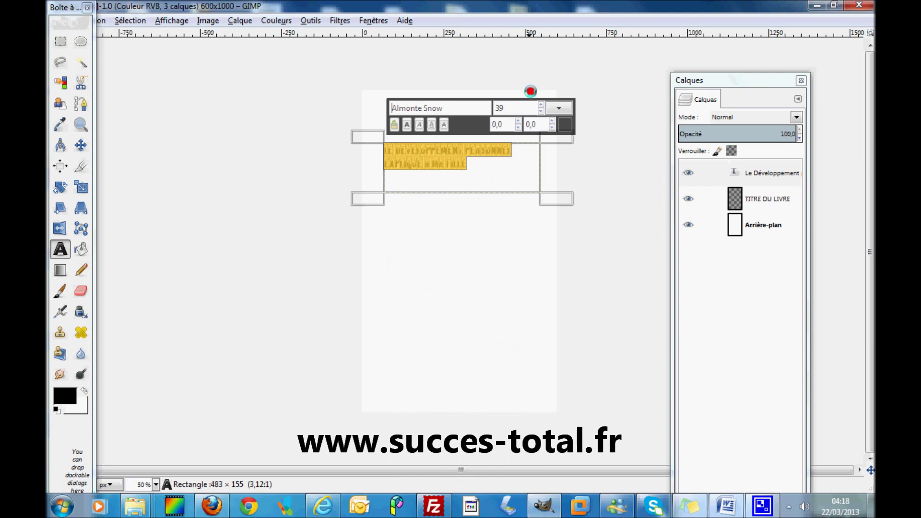
Increase the font size of the selected title text to 50.
left_click(540, 104)
left_click(540, 104)
left_click(540, 104)
left_click(540, 104)
left_click(540, 104)
left_click(540, 104)
left_click(540, 104)
left_click(540, 104)
left_click(540, 104)
left_click(504, 234)
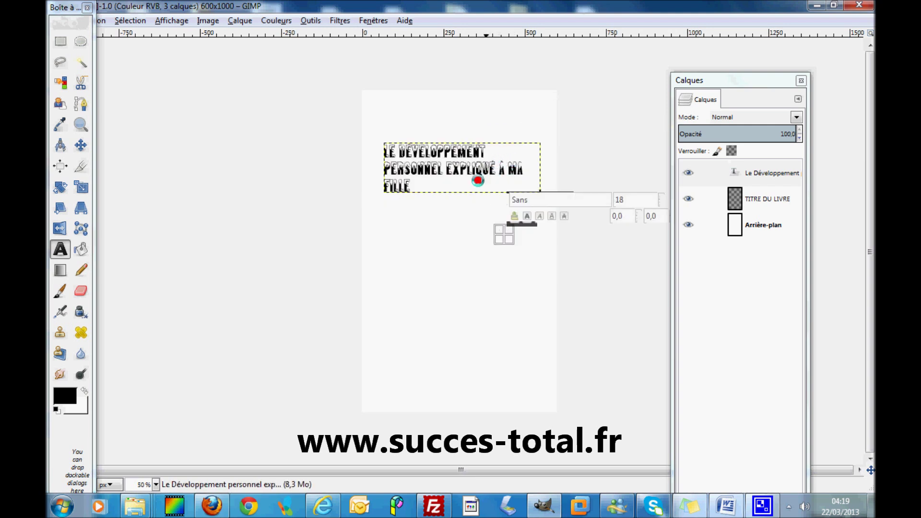
Change the font of the whole title text to ALIBI.
left_click(408, 188)
left_click_drag(408, 188, 384, 150)
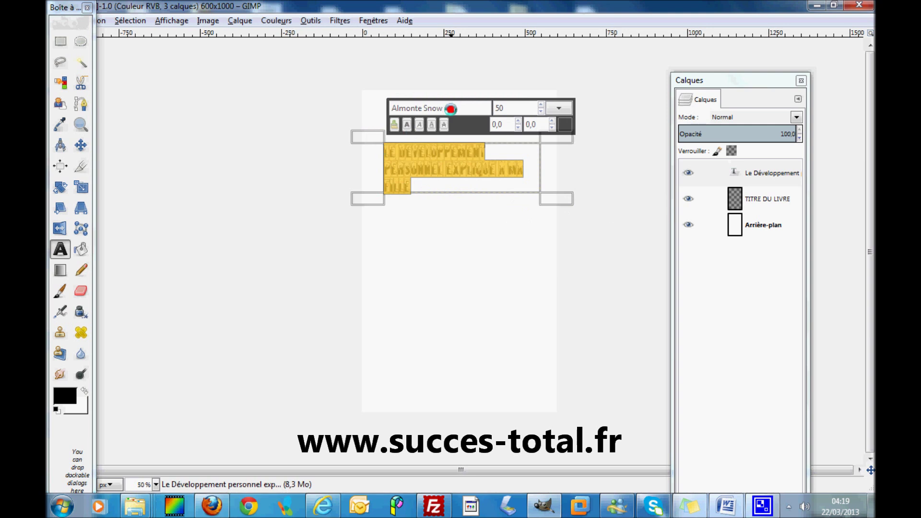
key("BackSpace")
key("BackSpace")
key("BackSpace")
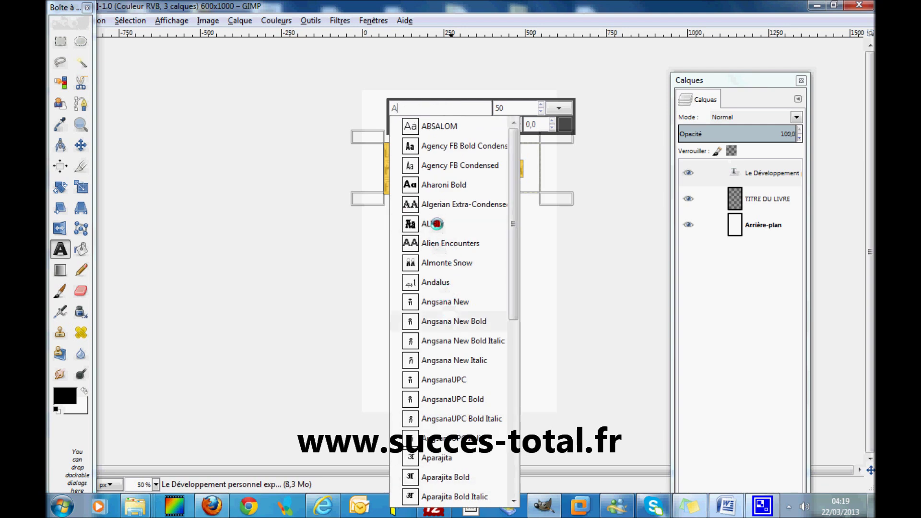
left_click(436, 224)
left_click(461, 221)
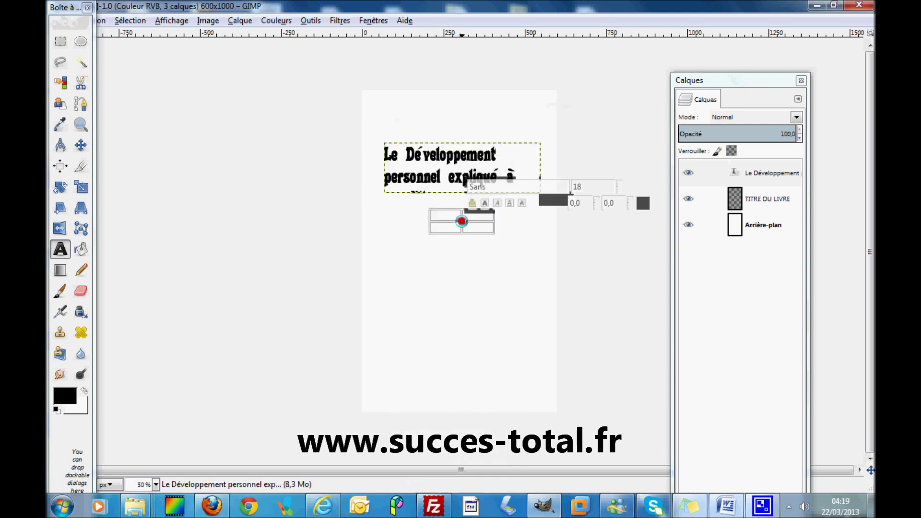
left_click(477, 250)
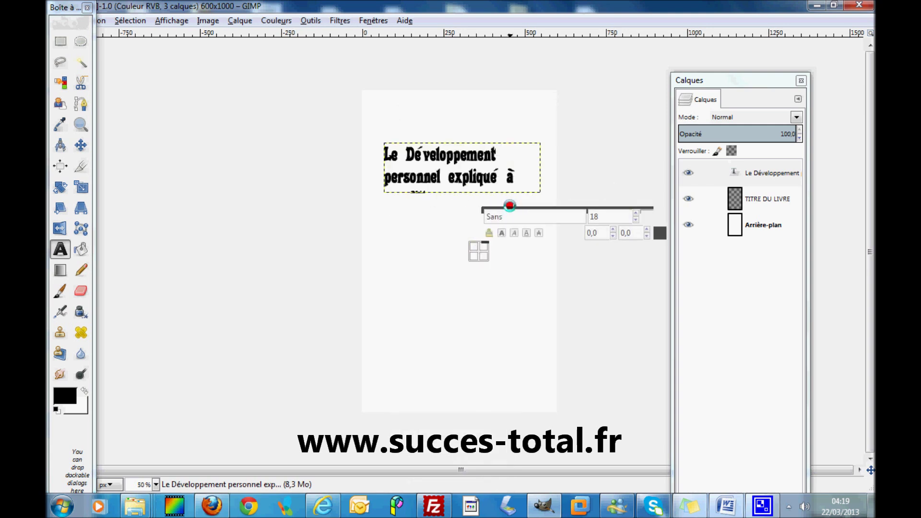
Enlarge the title's text box to about 497 x 347 px, extending it downward and up toward the page's upper edge.
left_click(535, 182)
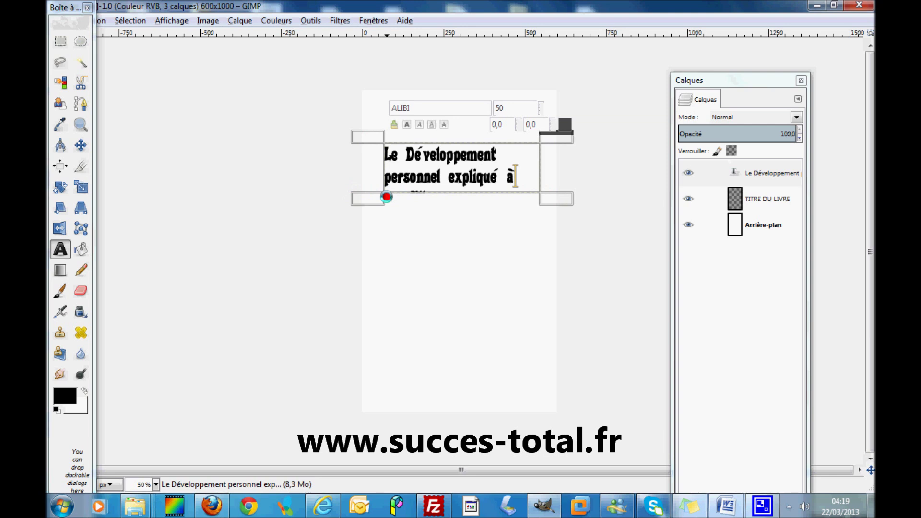
left_click_drag(374, 196, 362, 232)
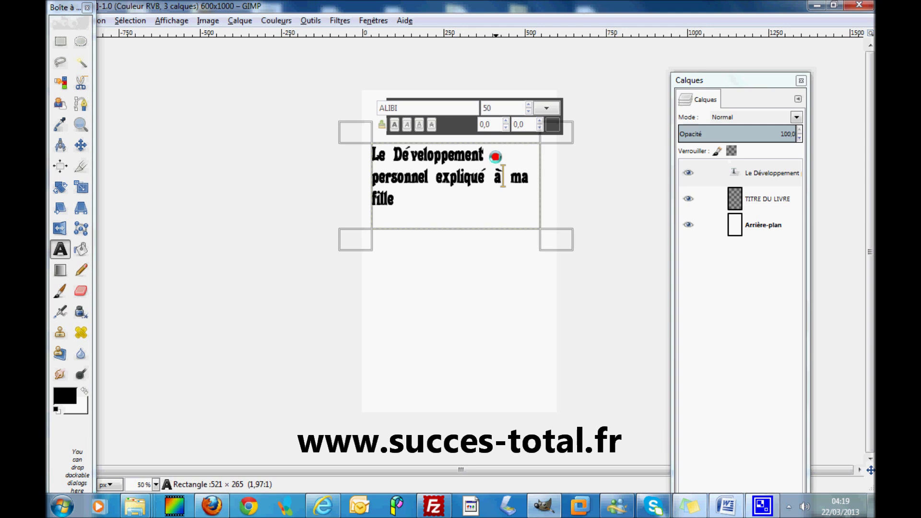
left_click(477, 249)
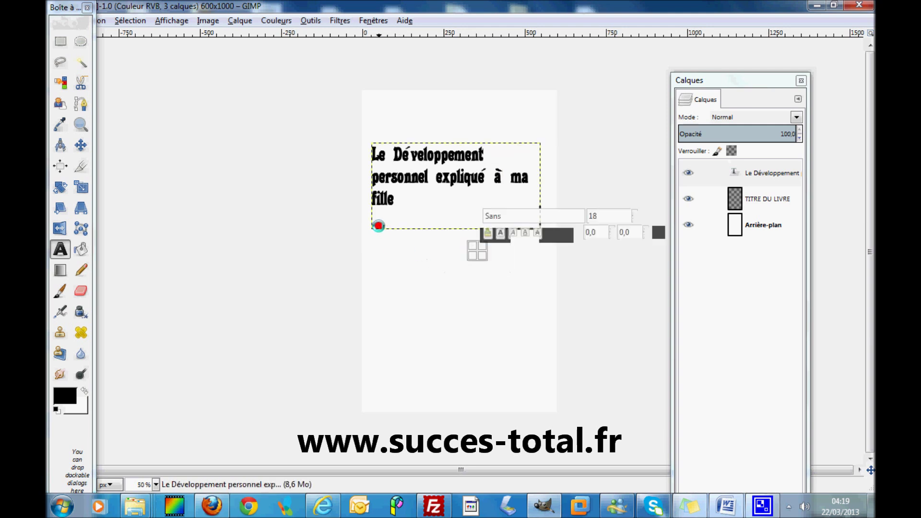
left_click(378, 226)
left_click_drag(366, 238, 372, 219)
left_click_drag(374, 136, 376, 99)
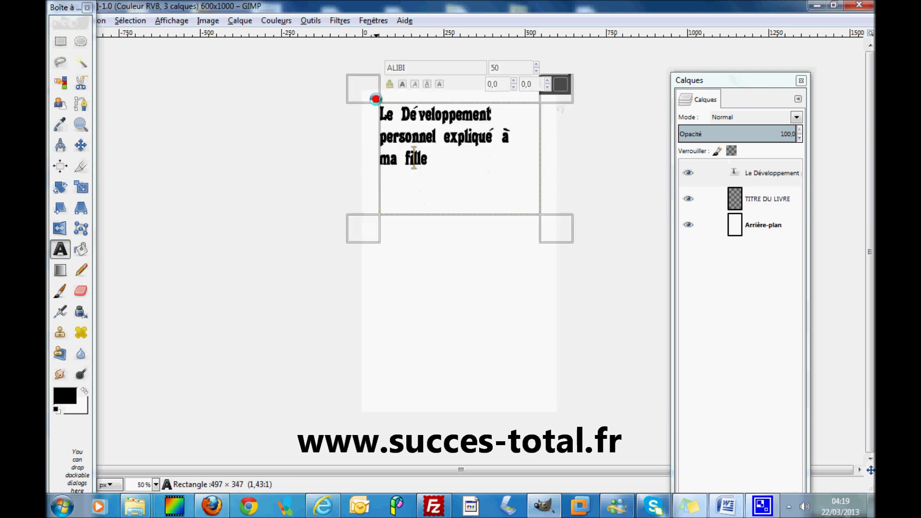
left_click(451, 248)
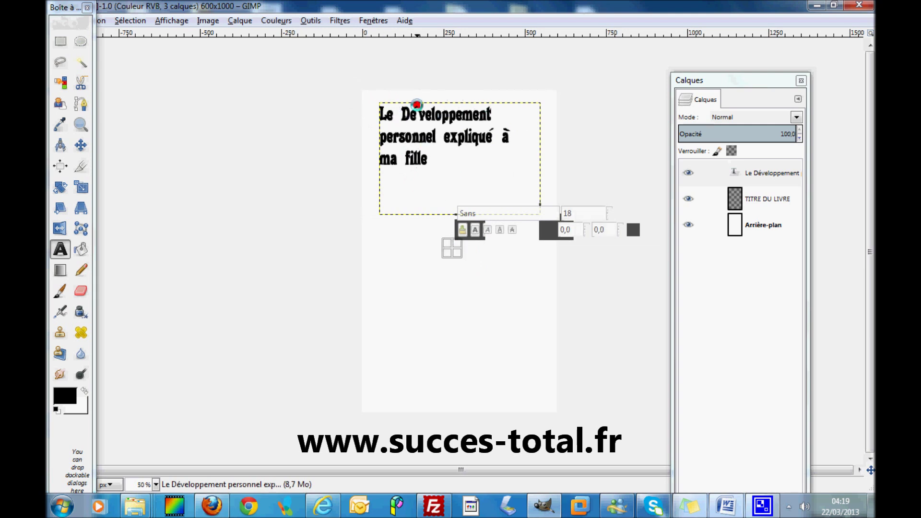
Try indenting the title's first line with leading spaces, and remove the added spaces.
left_click(390, 110)
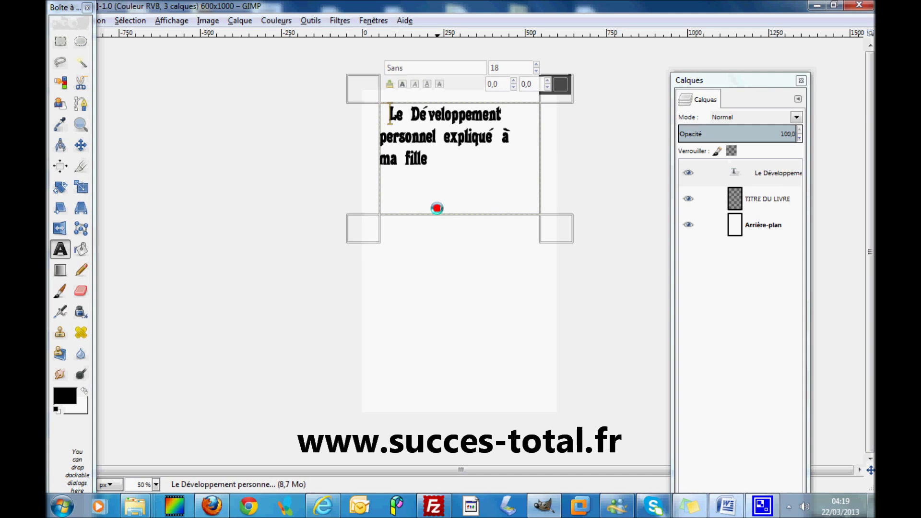
key("BackSpace")
key("BackSpace")
key("BackSpace")
key("BackSpace")
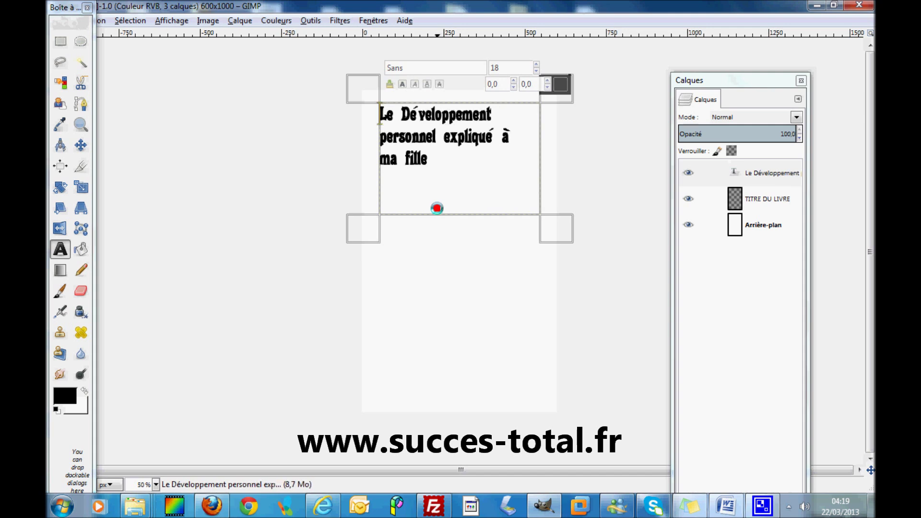
Extend the title's text box upward to about 497 x 377 px and set the font size of its line "Le Développement" to 60.
left_click_drag(356, 100, 356, 90)
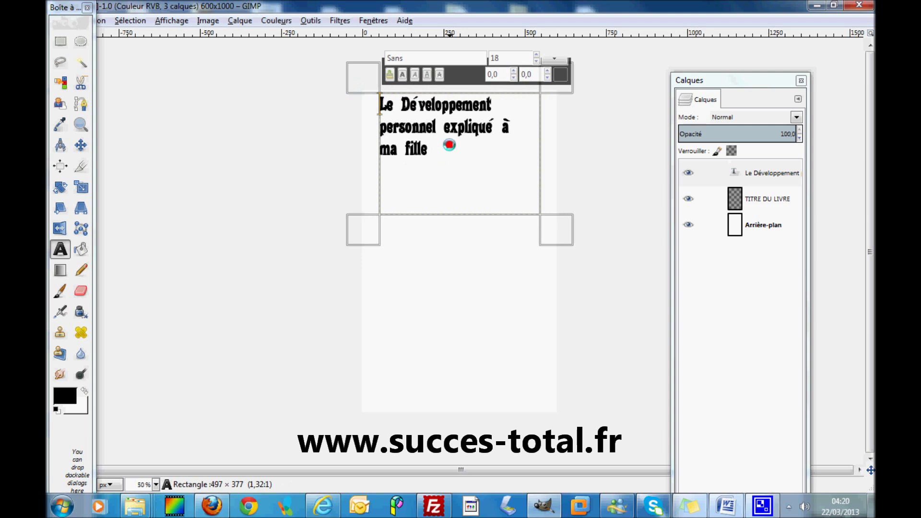
left_click_drag(494, 103, 379, 102)
left_click(537, 60)
left_click(536, 60)
left_click(536, 60)
left_click(536, 60)
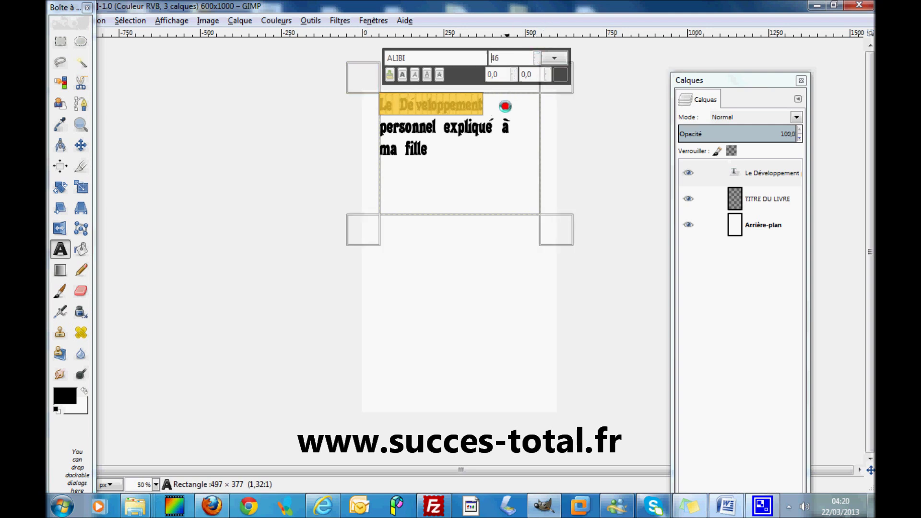
left_click(535, 54)
left_click(535, 55)
left_click(536, 55)
left_click(536, 55)
left_click(536, 54)
left_click(535, 55)
left_click(536, 55)
left_click(535, 55)
left_click(536, 55)
left_click(536, 55)
left_click(536, 55)
left_click(535, 55)
left_click(536, 55)
left_click(536, 54)
left_click(527, 110)
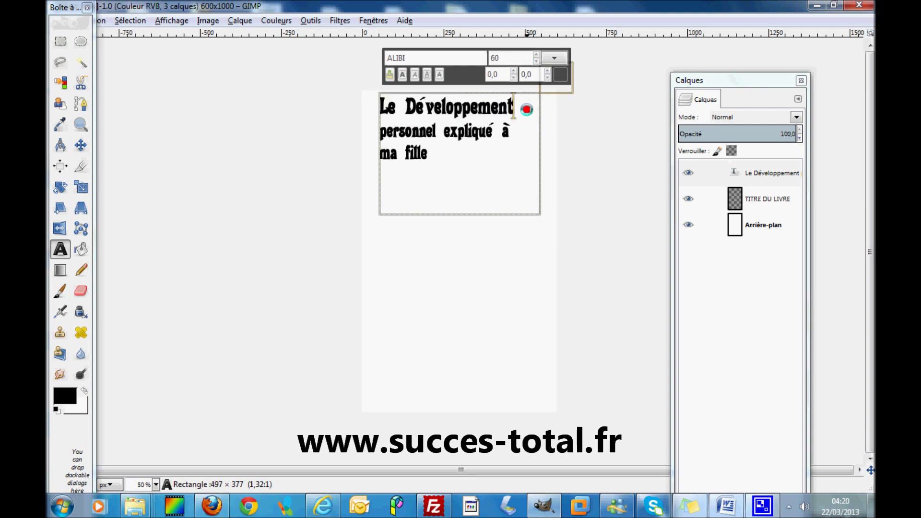
Indent the title's first line with leading spaces and remove the space between "Le" and "Développement".
key("Home")
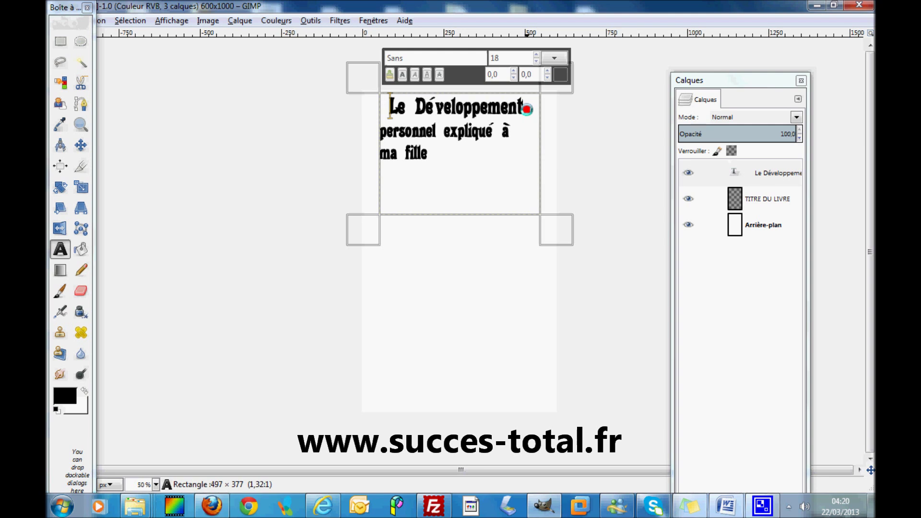
left_click(380, 130)
key("Return")
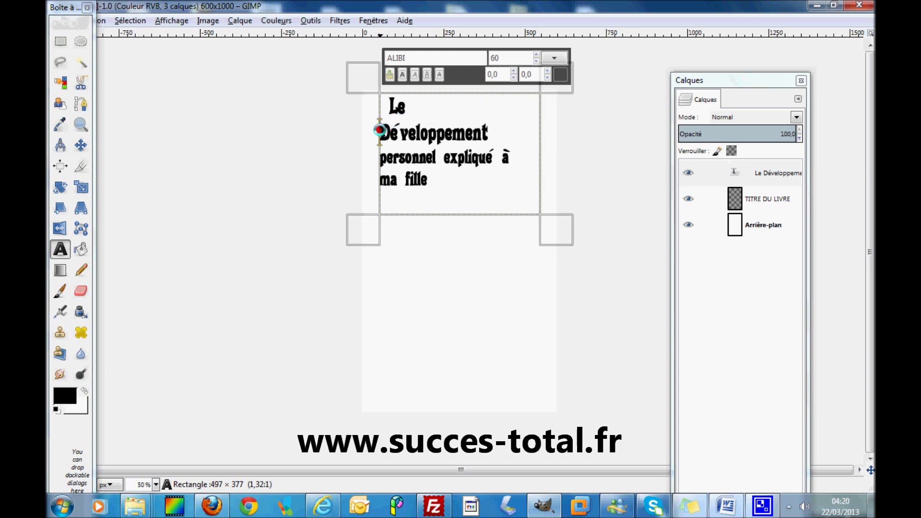
key("BackSpace")
key("Return")
key("BackSpace")
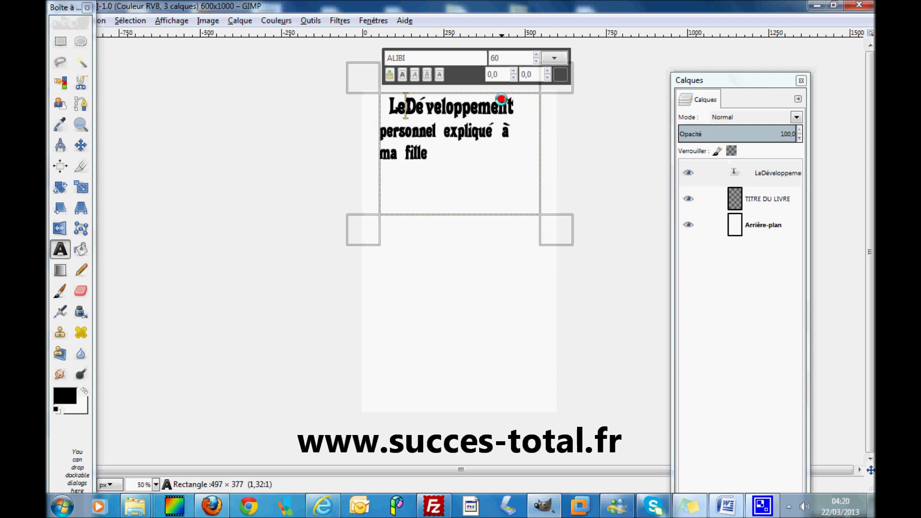
Set the font size of the title's first line to 56 and restore the space between "Le" and "Développement".
left_click_drag(523, 105, 390, 106)
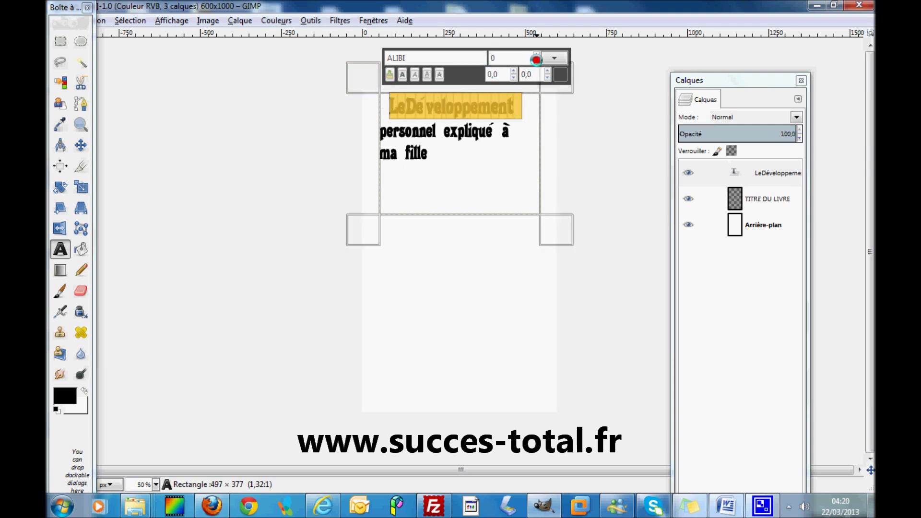
type("2")
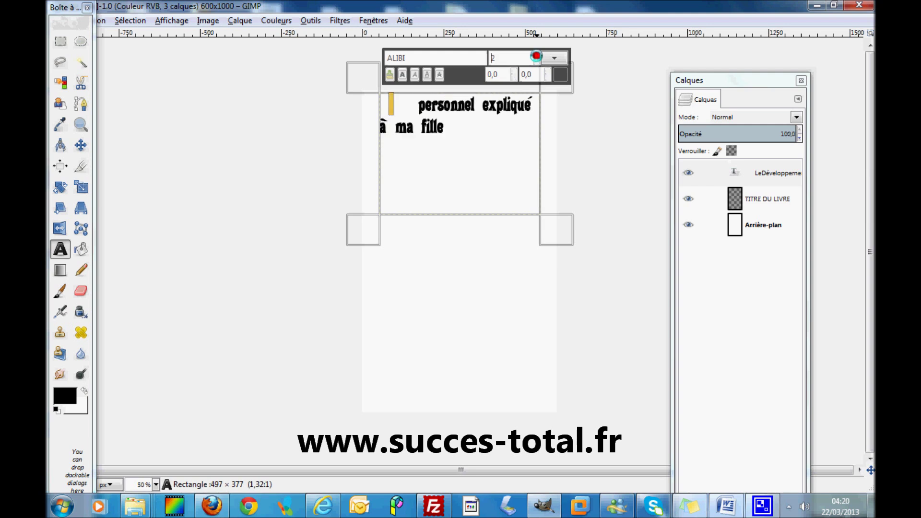
scroll(537, 56, "up", 4)
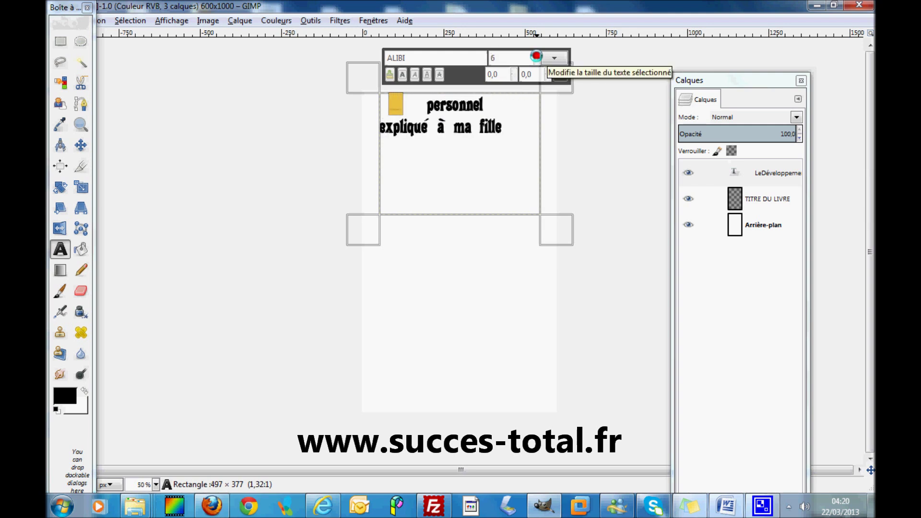
type("4")
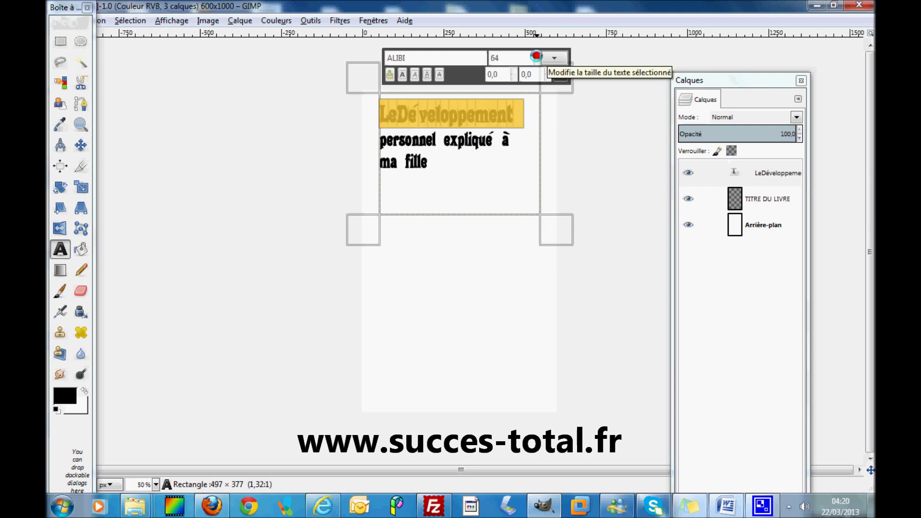
scroll(537, 61, "down", 4)
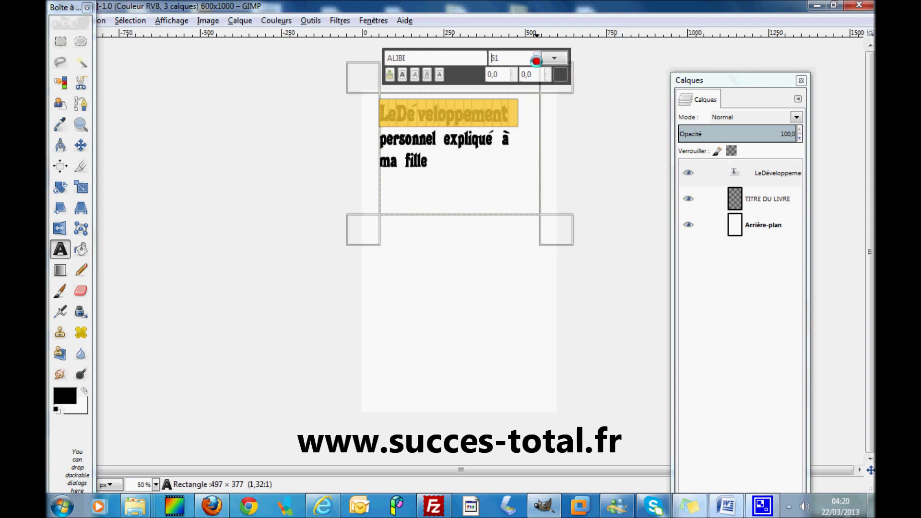
scroll(536, 61, "down", 3)
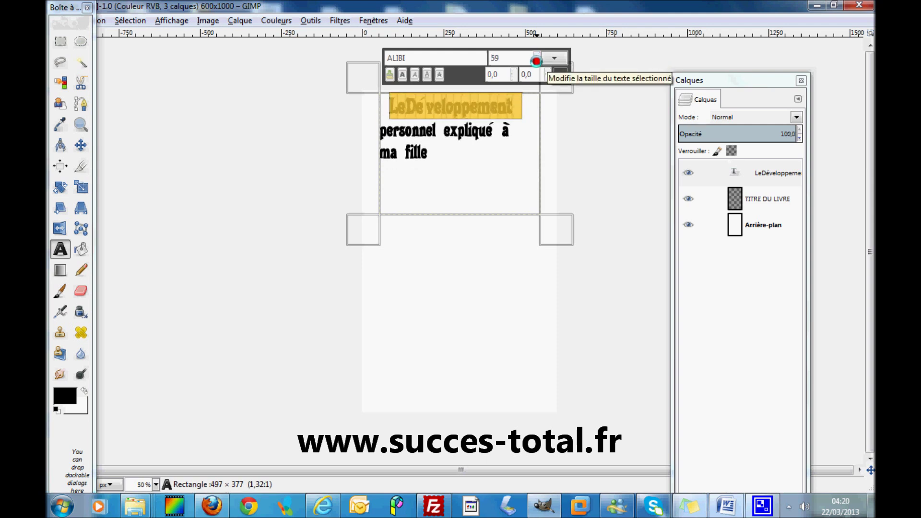
scroll(536, 61, "down", 1)
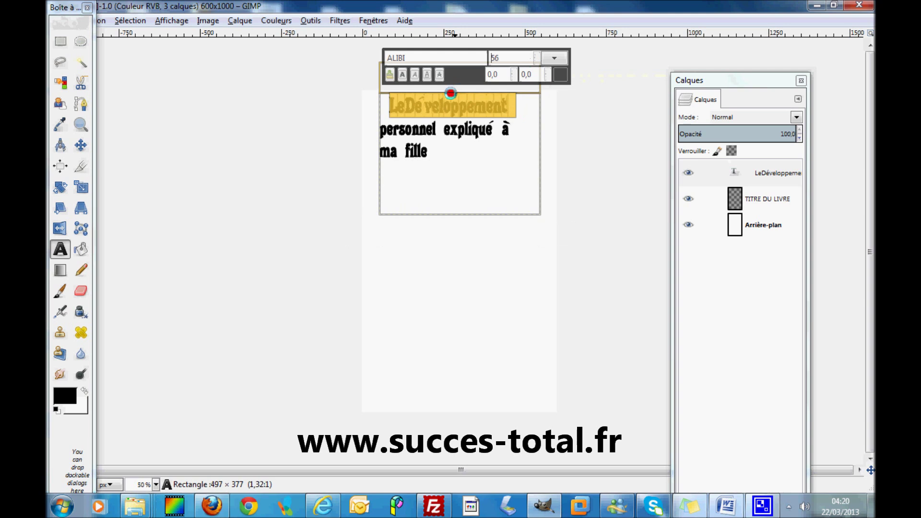
left_click(404, 108)
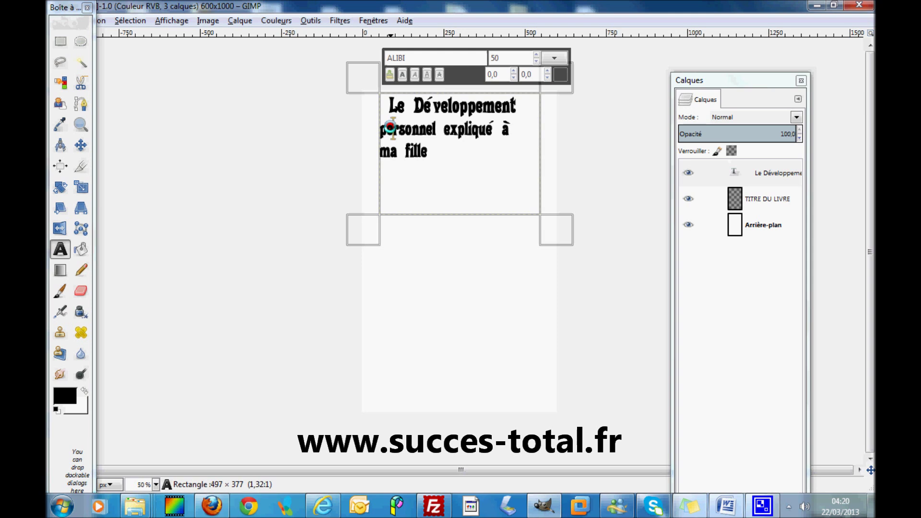
Increase the font size of the title's words "personnel expliqué à" by several points.
key("Return")
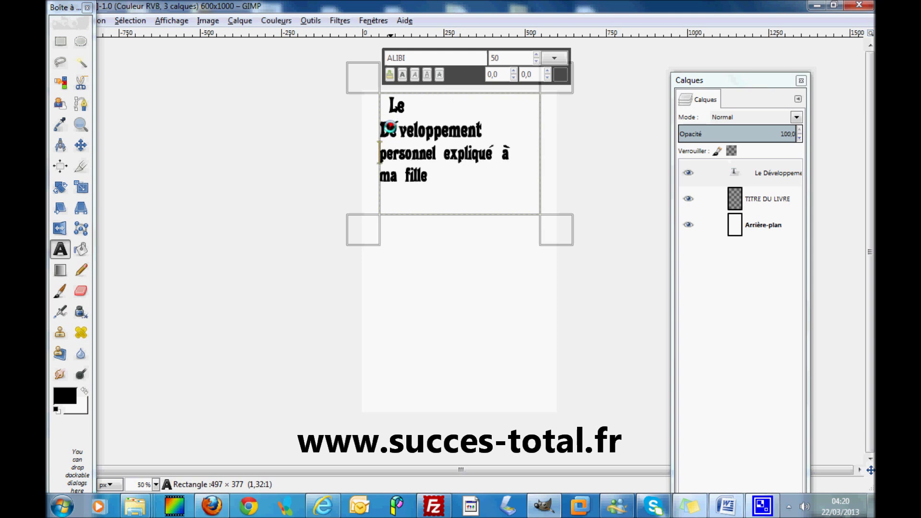
key("ctrl+z")
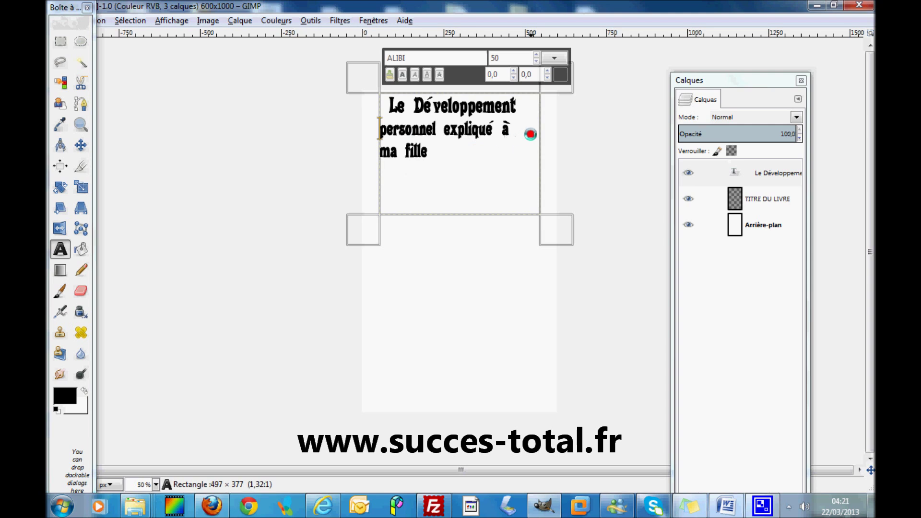
left_click_drag(511, 128, 377, 129)
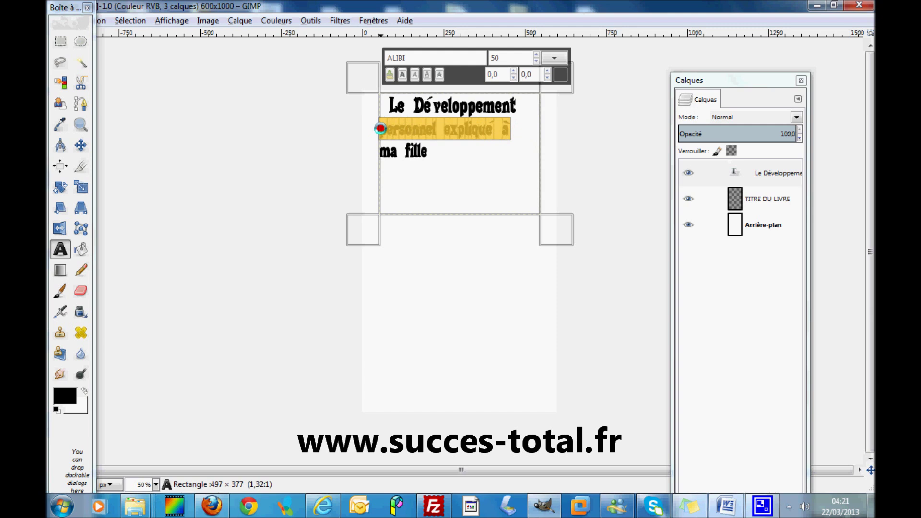
left_click(535, 55)
left_click(536, 55)
left_click(535, 54)
left_click(535, 55)
left_click(535, 55)
left_click(535, 55)
left_click(535, 55)
left_click(535, 54)
left_click(535, 54)
Set the font size of the title's last words "ma fille" to 57.
left_click_drag(450, 173, 376, 181)
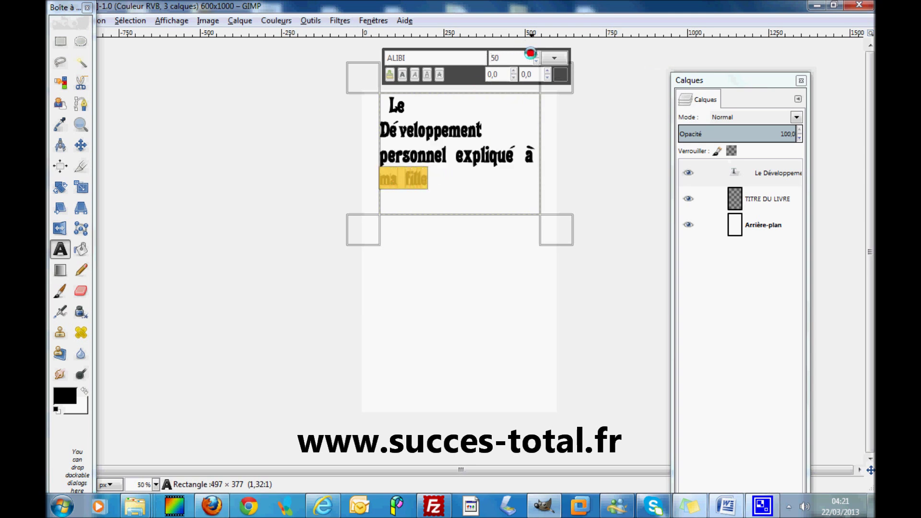
left_click(535, 54)
left_click(536, 55)
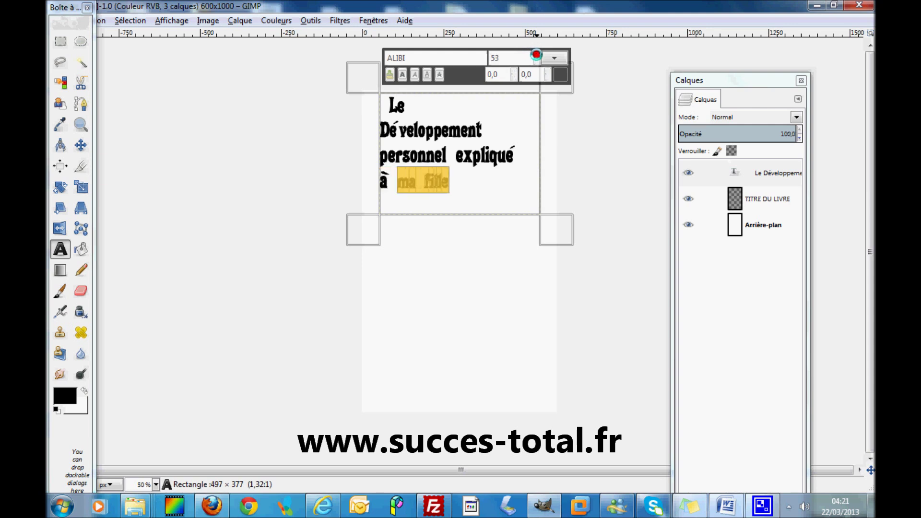
left_click(535, 55)
left_click(536, 54)
left_click(535, 54)
left_click(535, 54)
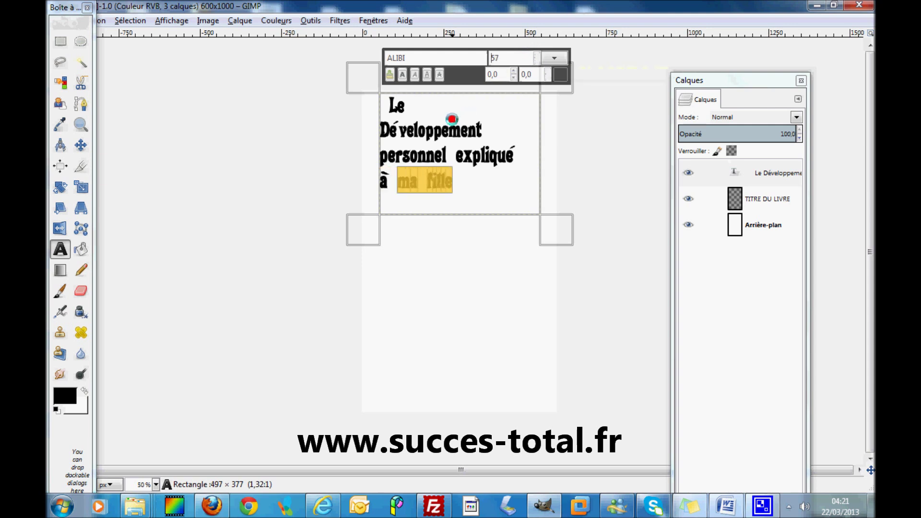
left_click_drag(472, 189, 382, 107)
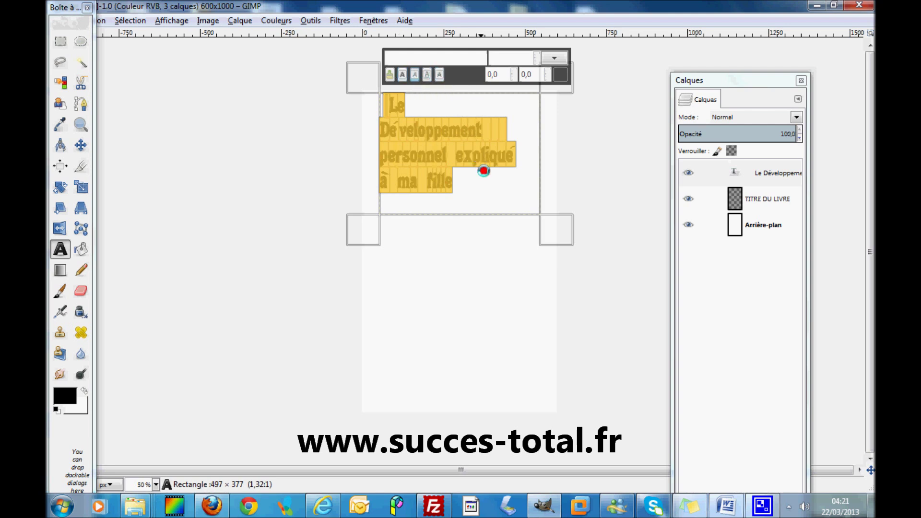
left_click(487, 181)
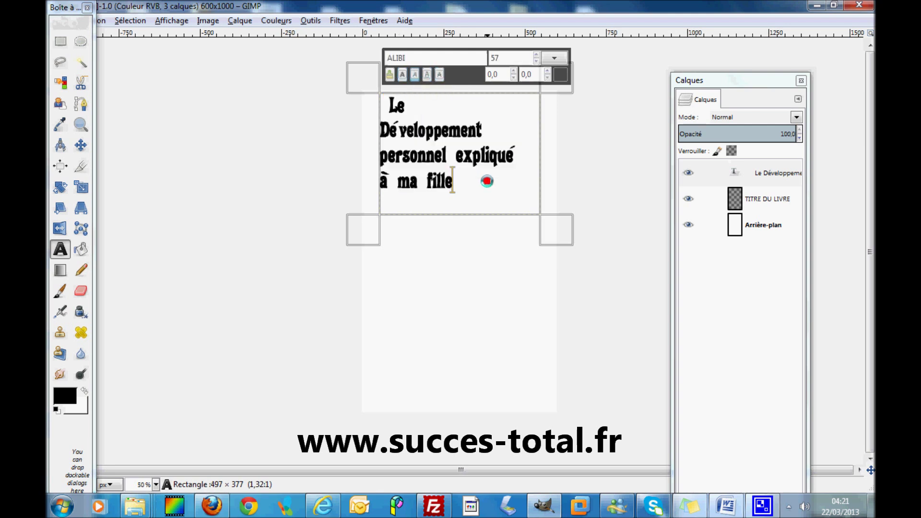
left_click(520, 306)
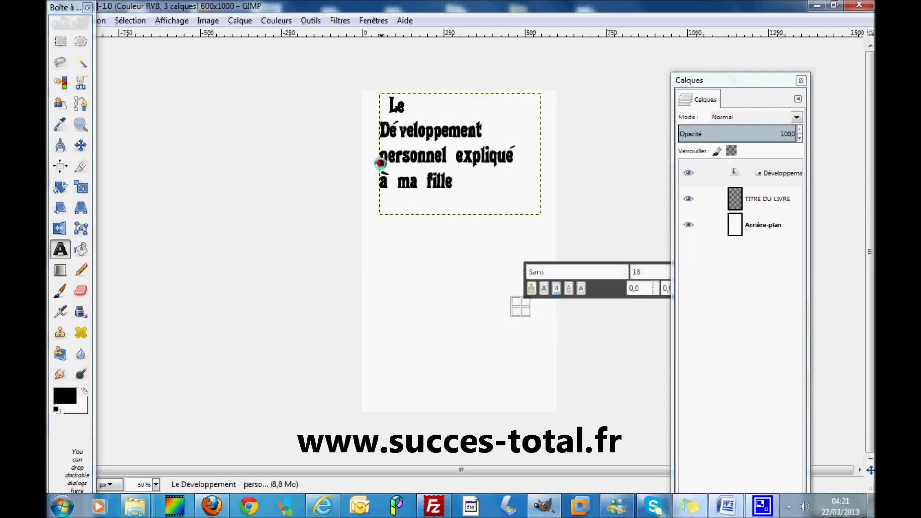
left_click(373, 99)
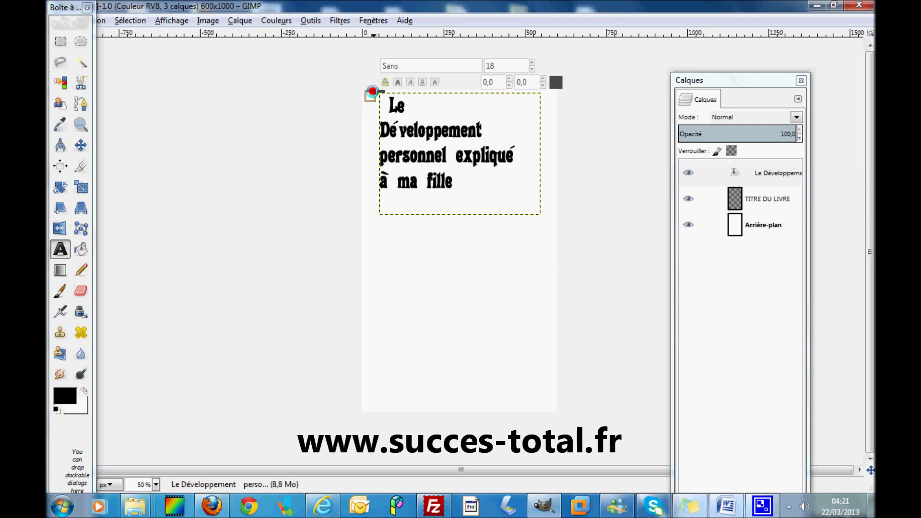
left_click_drag(374, 93, 376, 206)
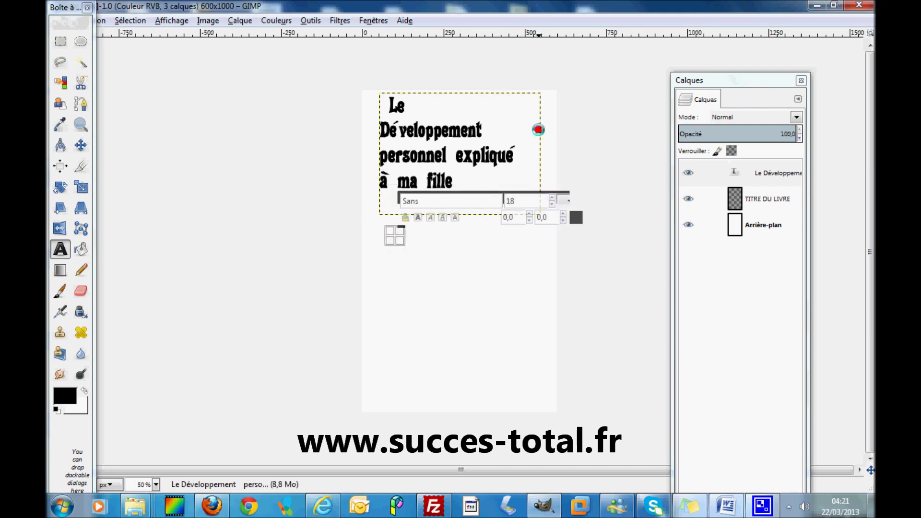
Resize the title's text box to about 553 x 355 px, widening it to the page's right edge.
left_click(538, 130)
left_click_drag(541, 234, 559, 227)
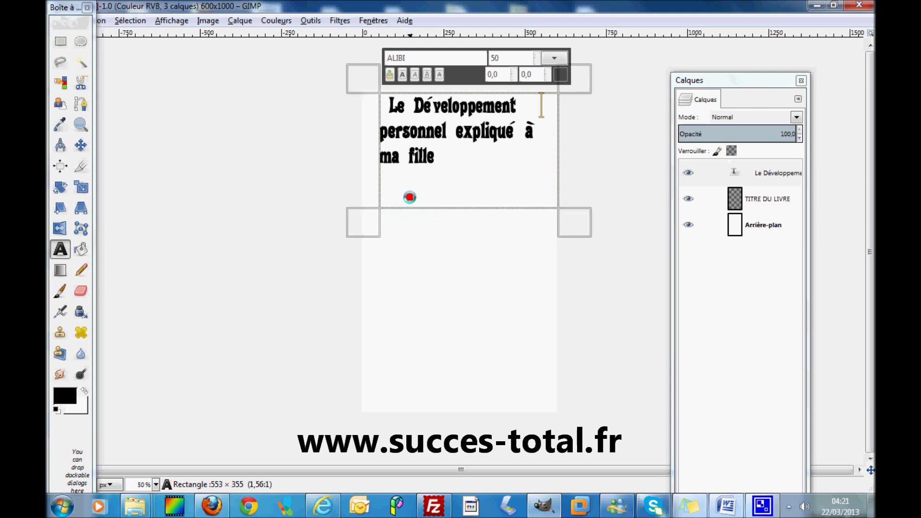
left_click(463, 260)
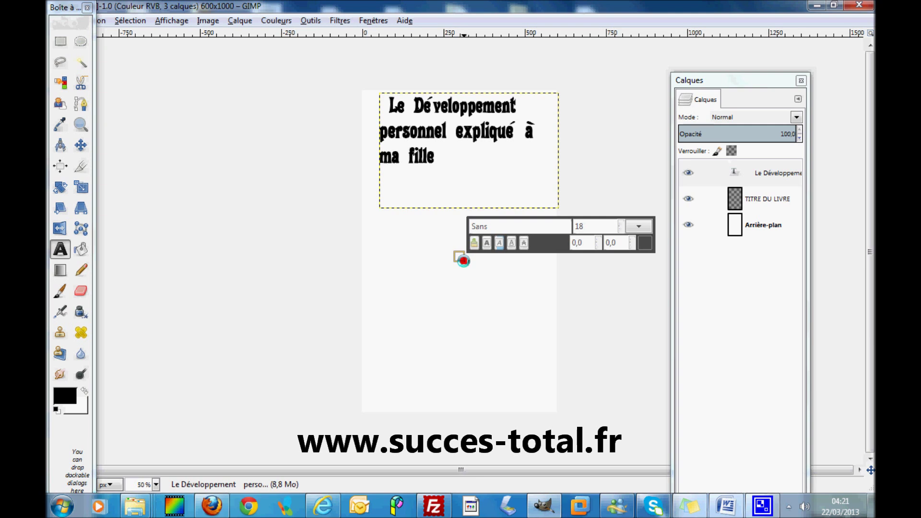
Try indenting the title's last line "ma fille" with leading spaces, and remove the added spaces.
left_click(384, 161)
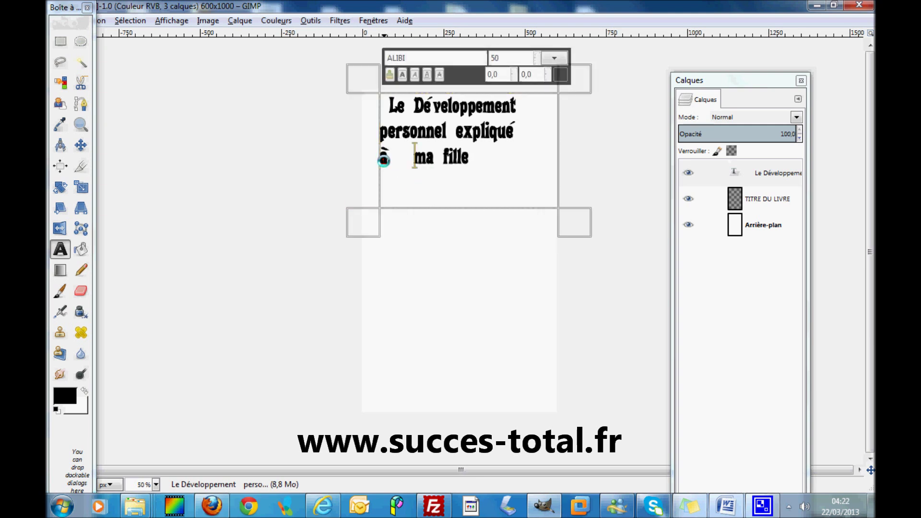
key("BackSpace")
key("BackSpace")
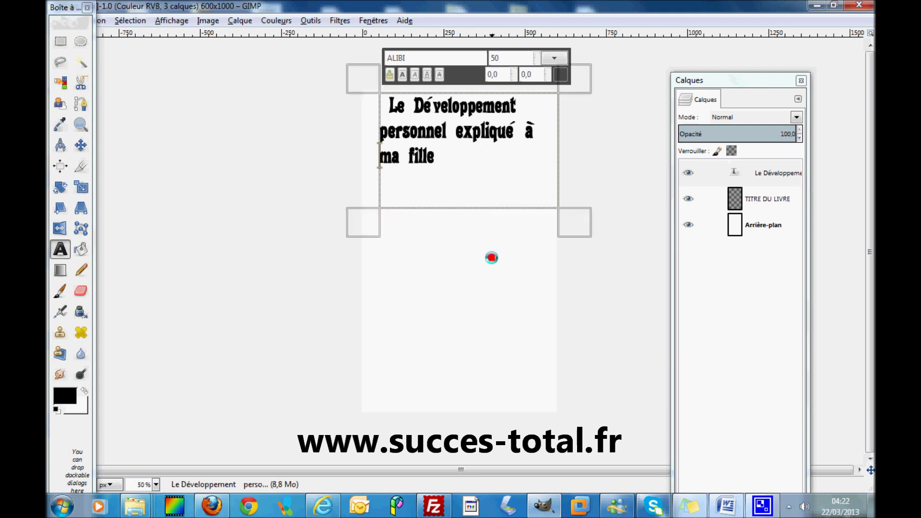
left_click(490, 256)
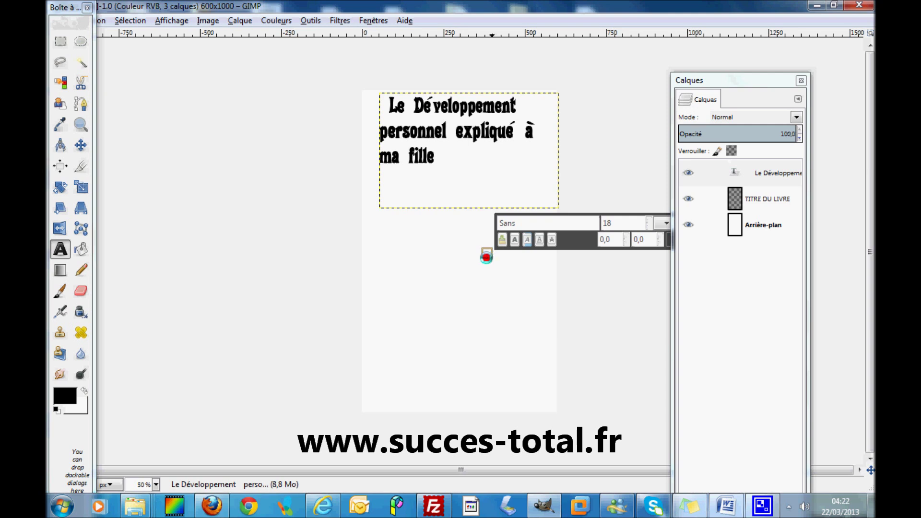
Create a new transparent layer named "couverture livre", about 400 x 400 px.
left_click(242, 20)
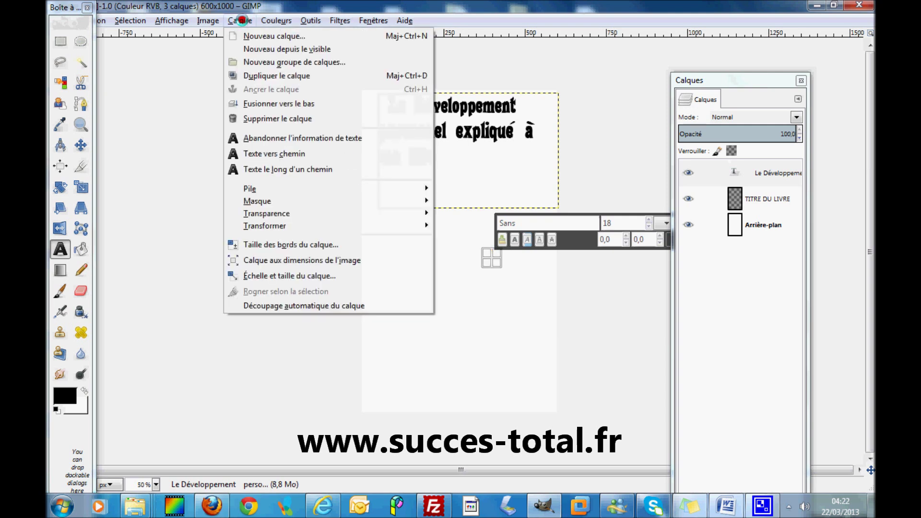
left_click(251, 30)
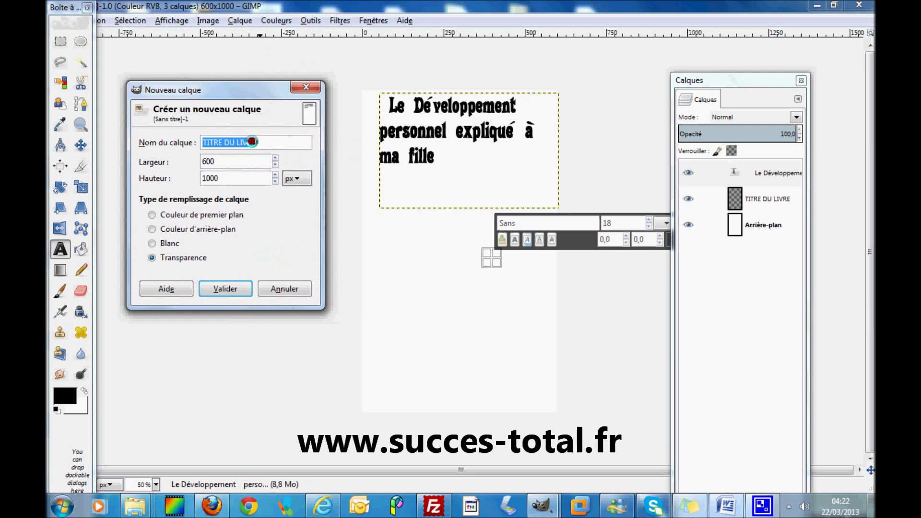
type("i")
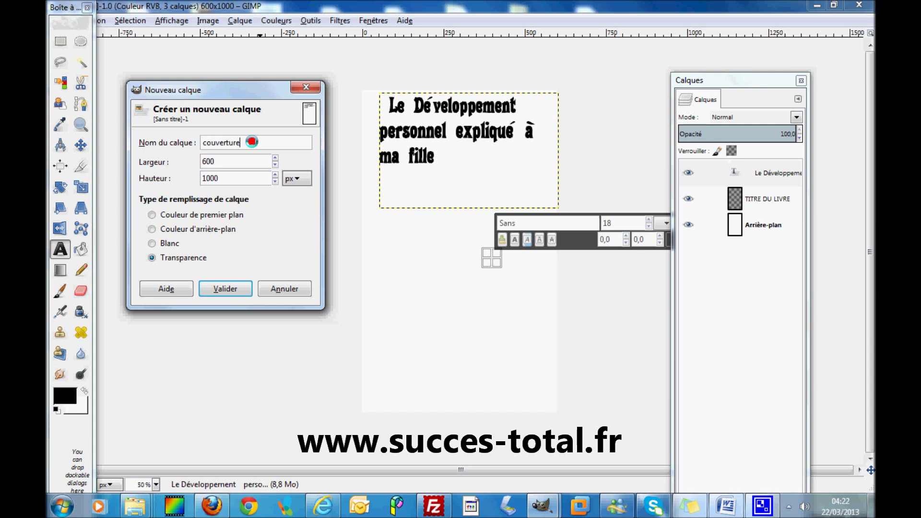
type("vre")
key("Tab")
type("40")
left_click(226, 288)
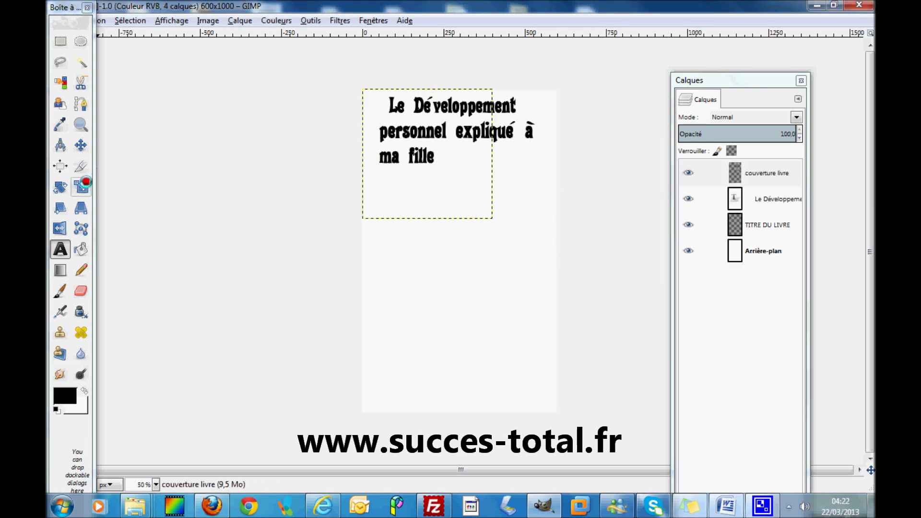
Scale the "couverture livre" layer to about 598 x 342 px, spanning the page's width just below the title.
left_click(80, 186)
left_click_drag(403, 187, 405, 236)
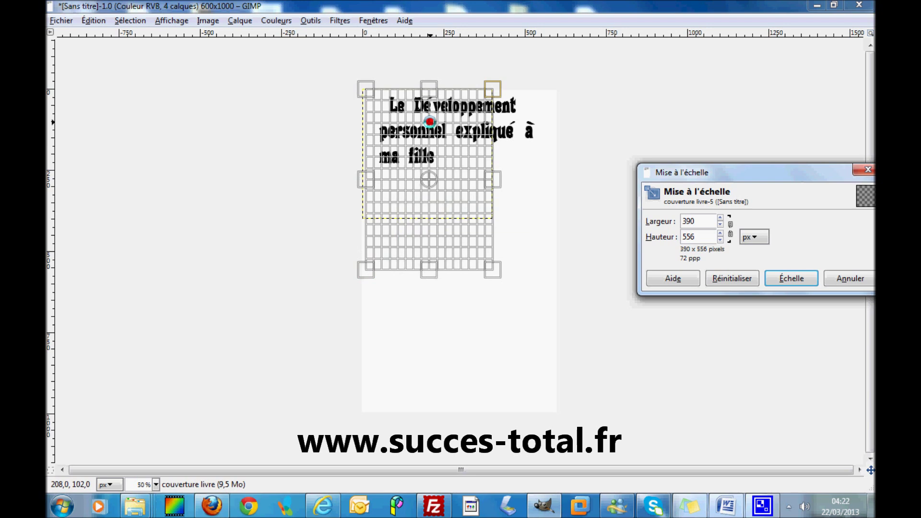
left_click_drag(429, 91, 430, 170)
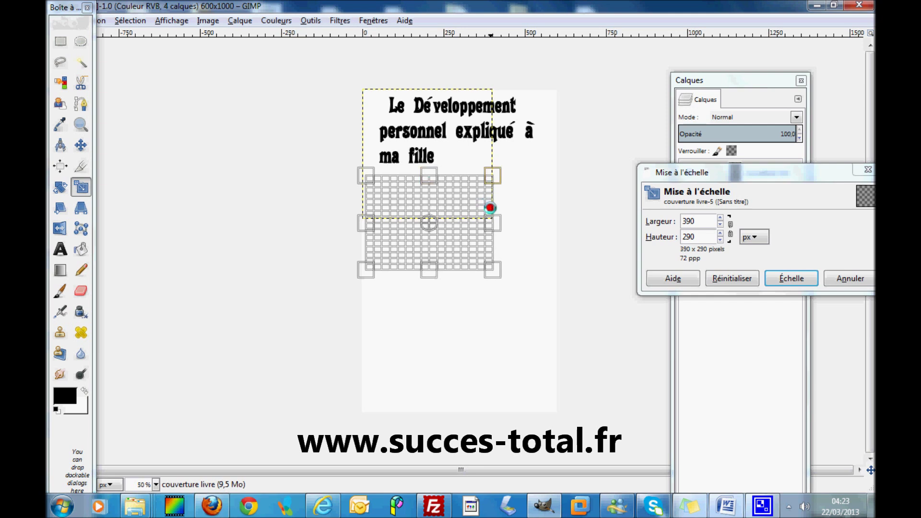
left_click_drag(497, 208, 556, 200)
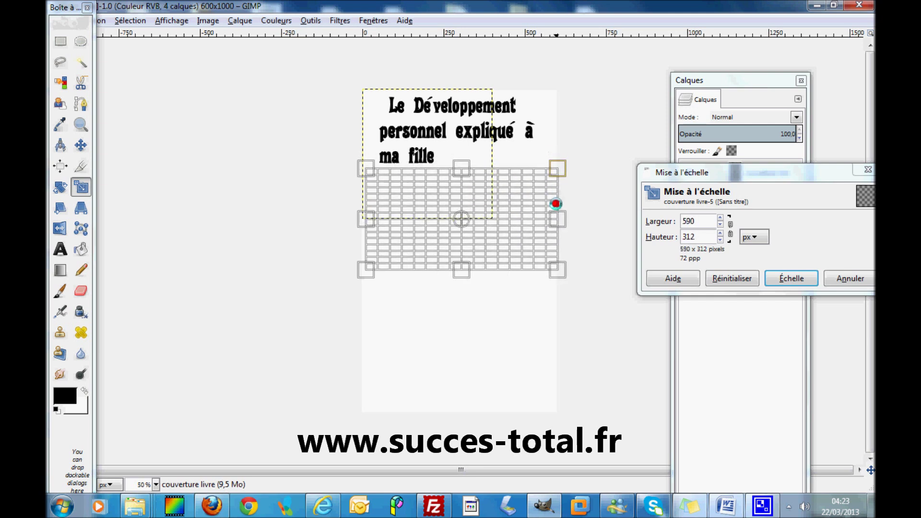
left_click_drag(467, 269, 468, 295)
left_click_drag(464, 166, 462, 178)
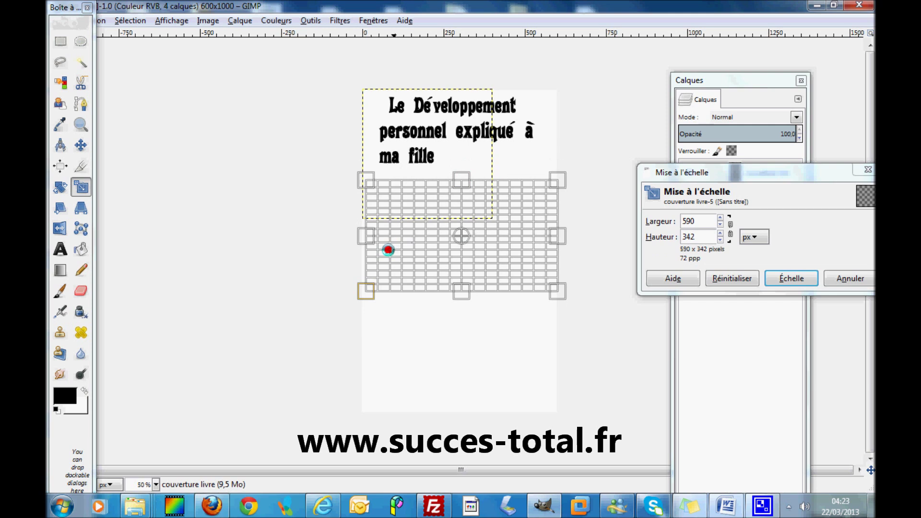
left_click_drag(372, 245, 370, 244)
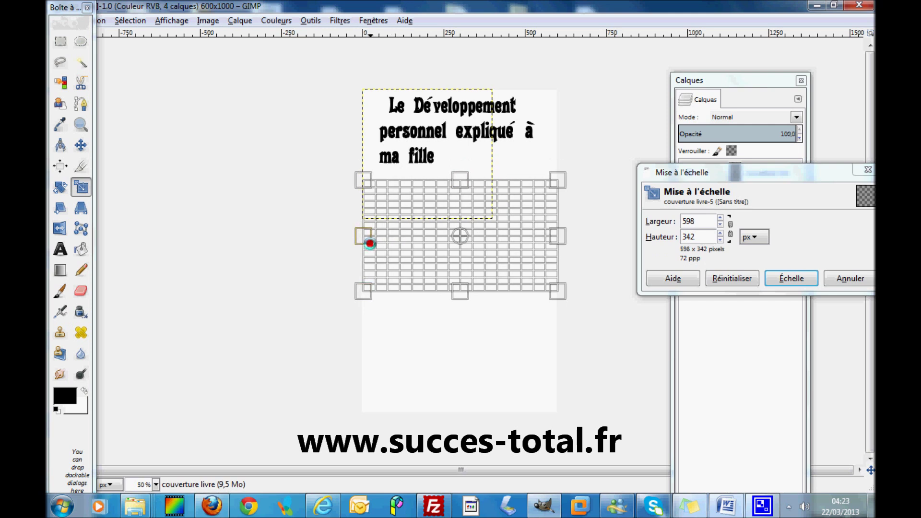
left_click(778, 278)
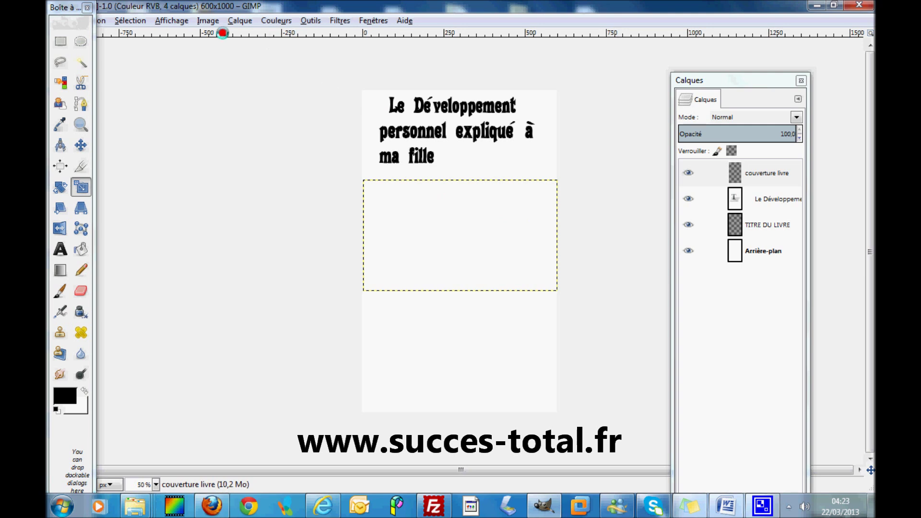
Open the recently used image ILLETRISMEBIS.jpg as a new layer in the cover.
left_click_drag(82, 11, 72, 46)
left_click(61, 20)
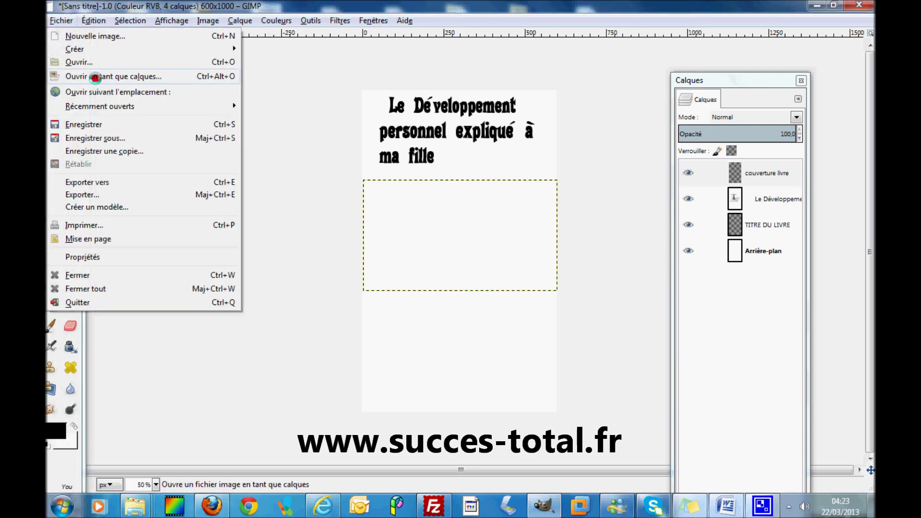
left_click(95, 77)
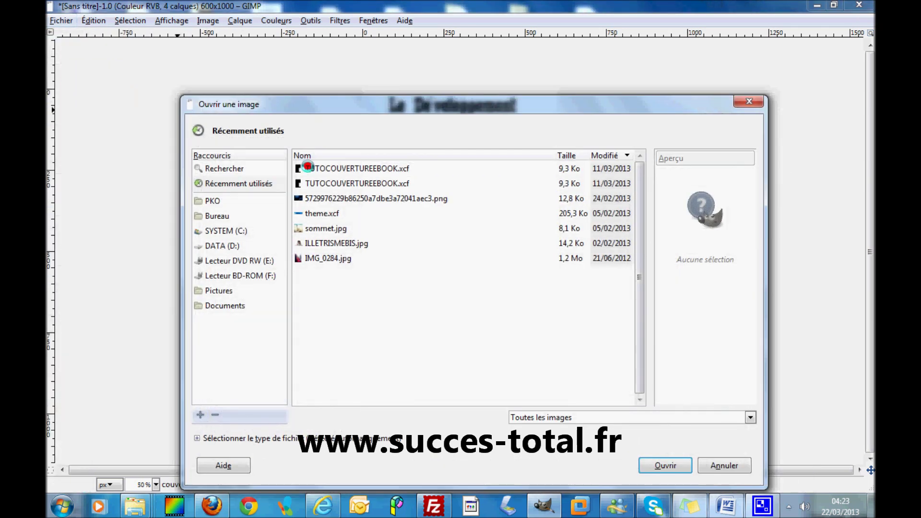
left_click(326, 241)
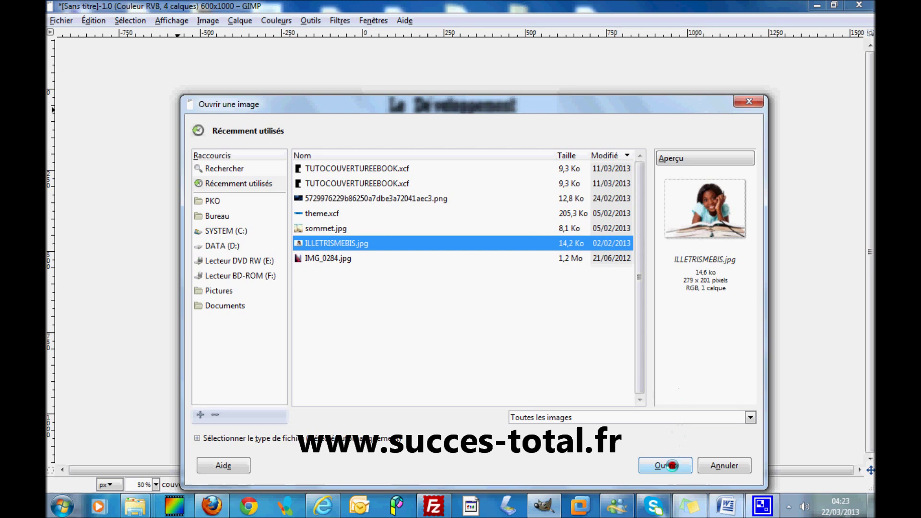
left_click(672, 465)
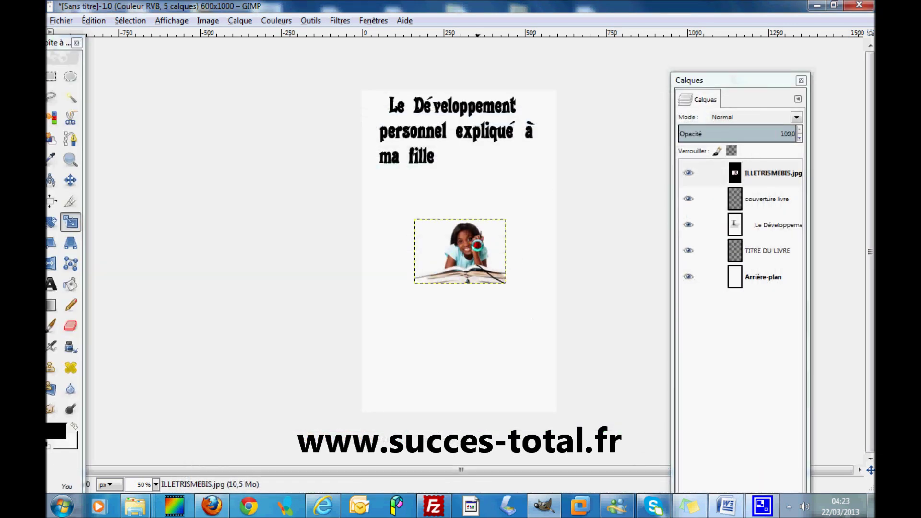
Scale the ILLETRISMEBIS.jpg layer to about 595 x 435 px, filling the page's width below the title.
left_click_drag(476, 246, 527, 212)
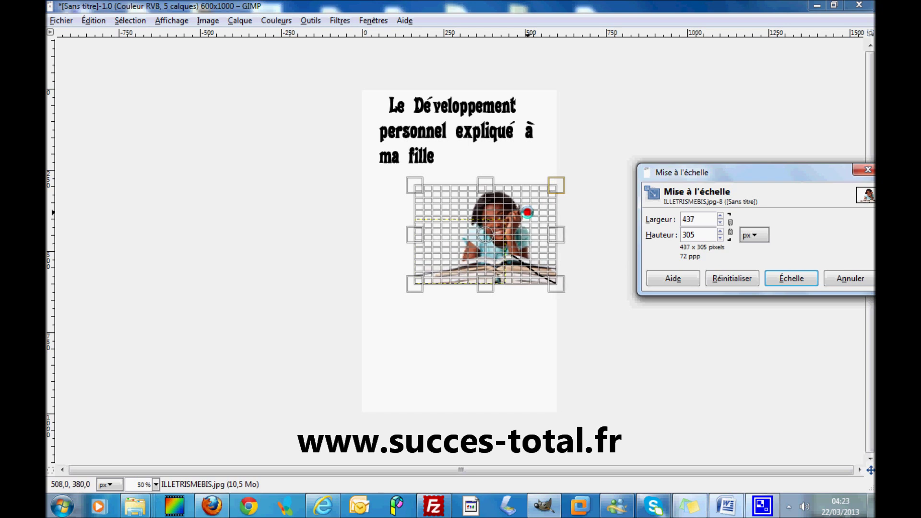
left_click_drag(414, 234, 365, 248)
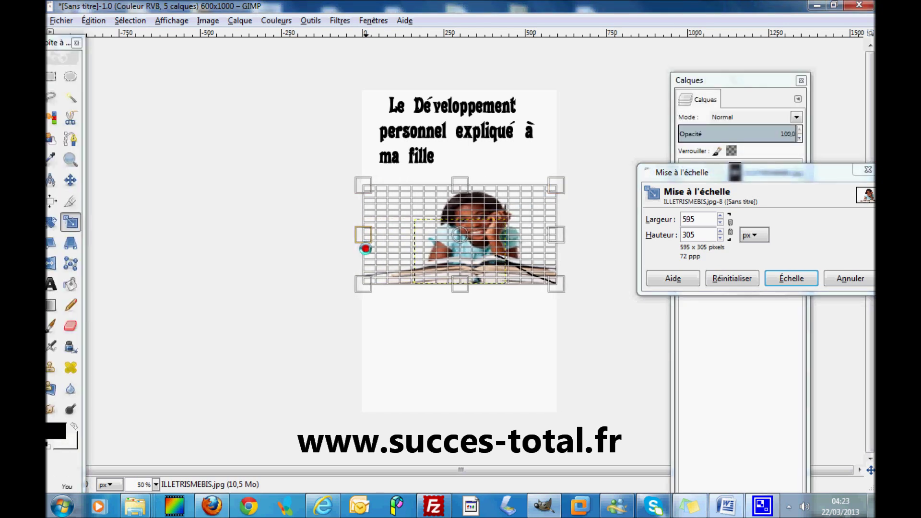
left_click_drag(459, 284, 460, 289)
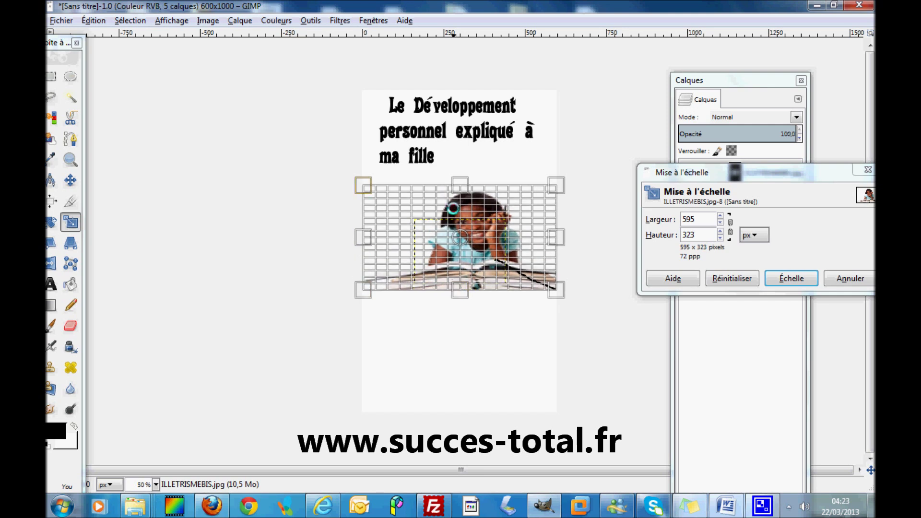
left_click_drag(460, 185, 456, 173)
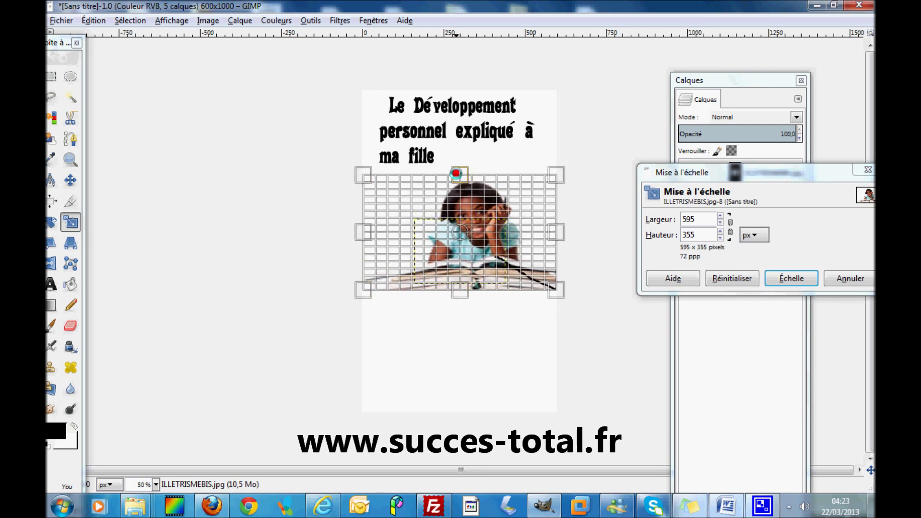
left_click(789, 277)
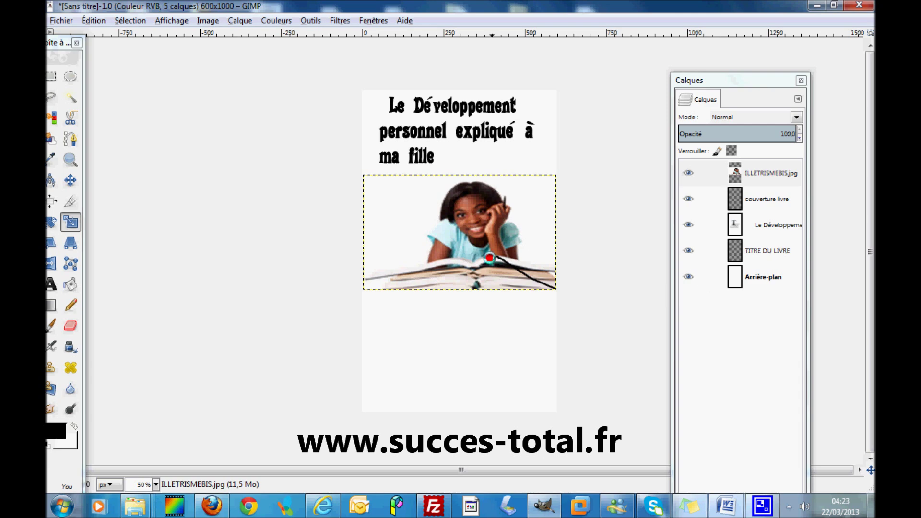
left_click(489, 258)
left_click_drag(466, 304, 466, 318)
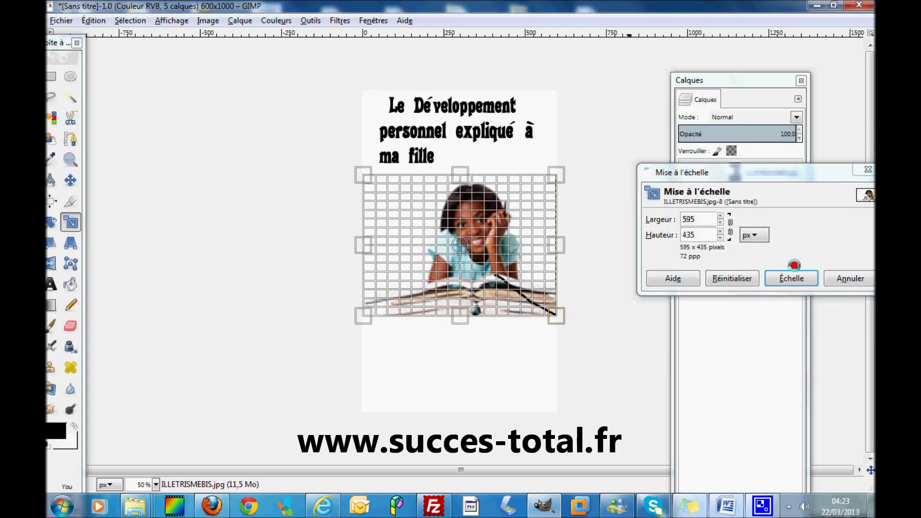
left_click(792, 277)
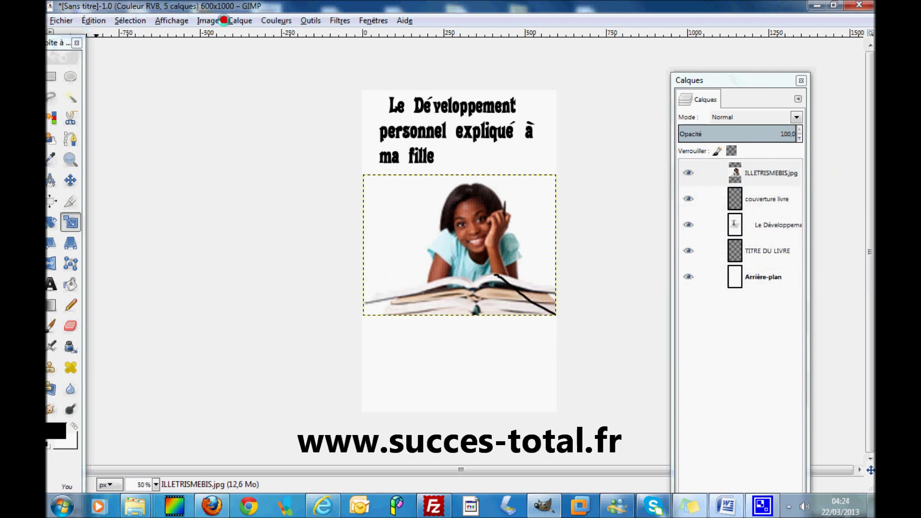
Create a new transparent layer named "AUTEUR", 200 x 200 px.
left_click(238, 20)
left_click(249, 35)
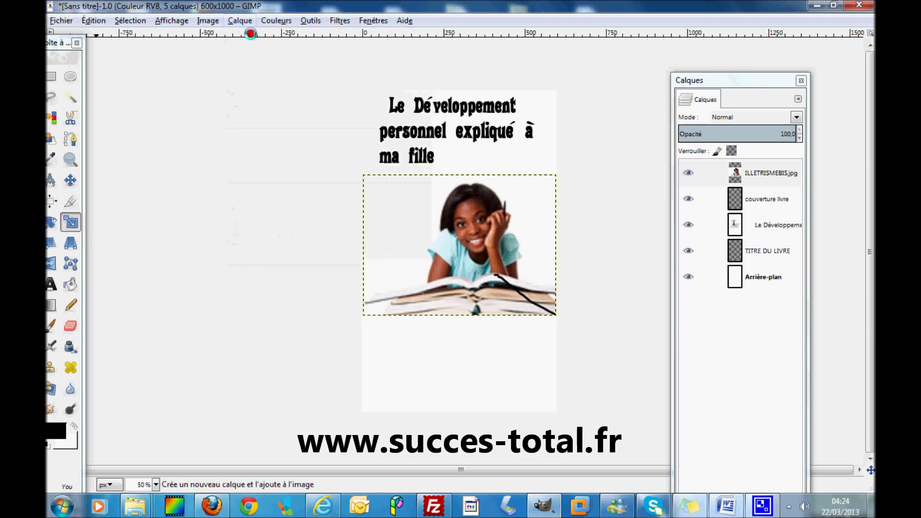
double_click(144, 93)
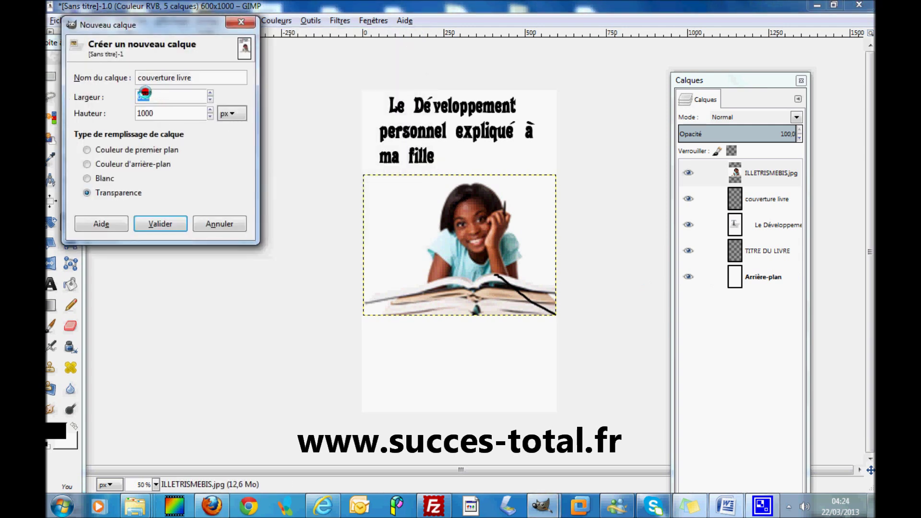
type("200")
double_click(140, 111)
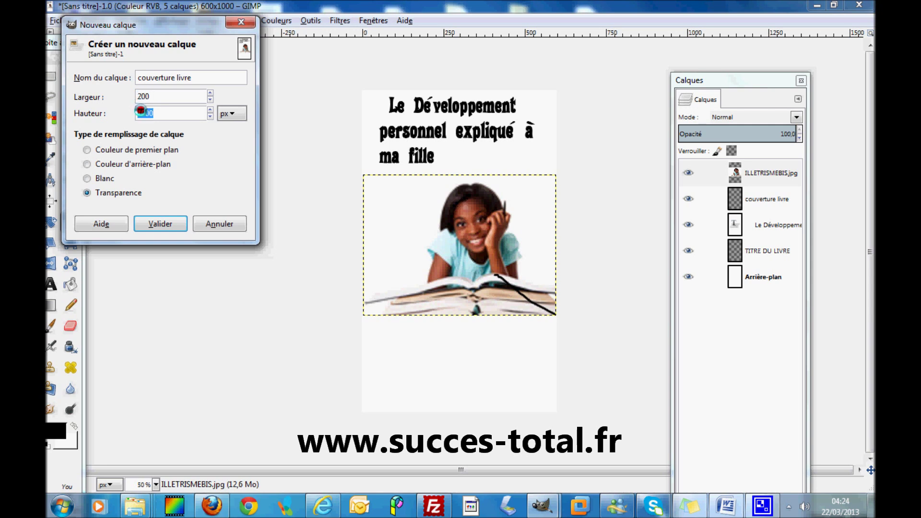
key("BackSpace")
type("200")
left_click_drag(198, 77, 80, 68)
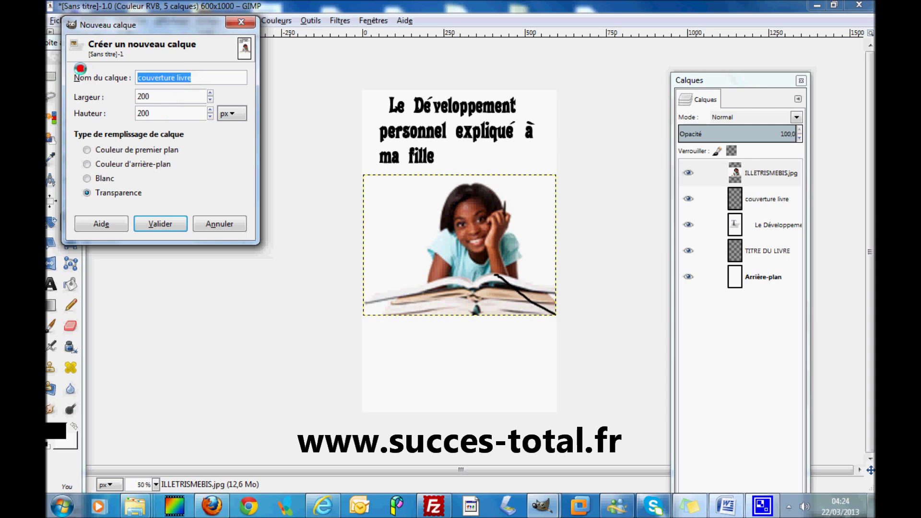
type("AUTEUR")
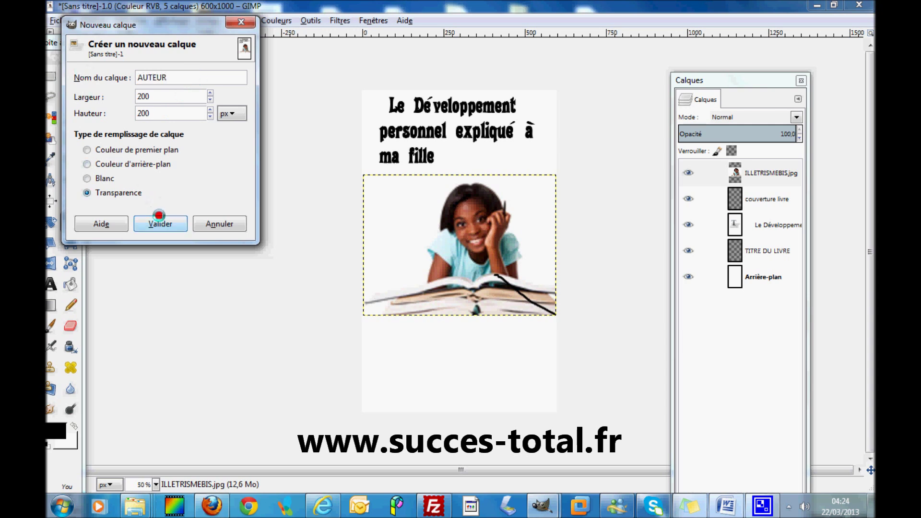
left_click(161, 223)
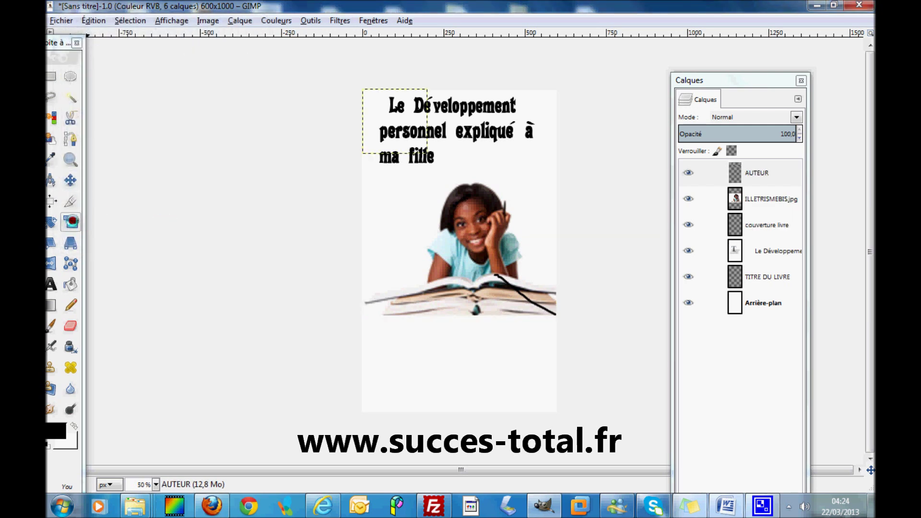
Scale the AUTEUR layer to about 602 x 201 px across the bottom of the page and fill it with black.
left_click(71, 220)
mouse_move(390, 109)
left_mouse_down()
mouse_move(389, 162)
mouse_move(413, 251)
mouse_move(391, 177)
mouse_move(392, 114)
left_mouse_up()
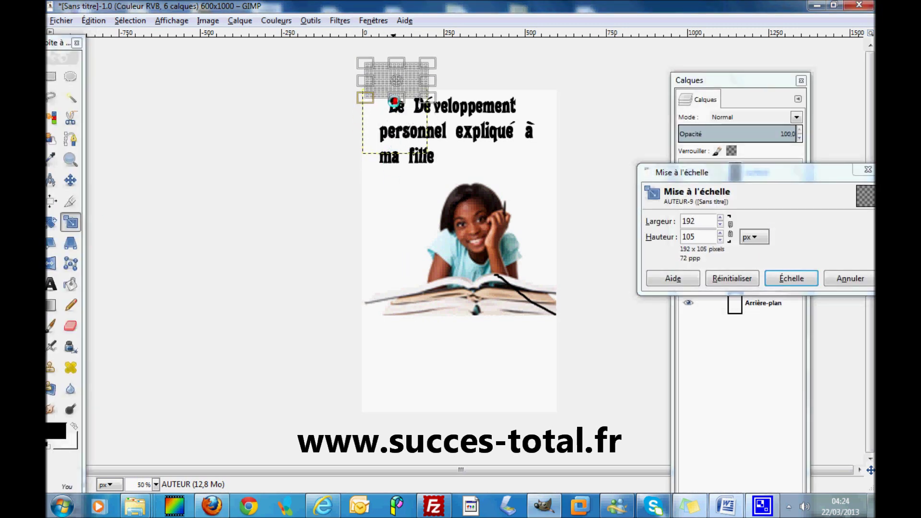
left_click_drag(398, 80, 559, 361)
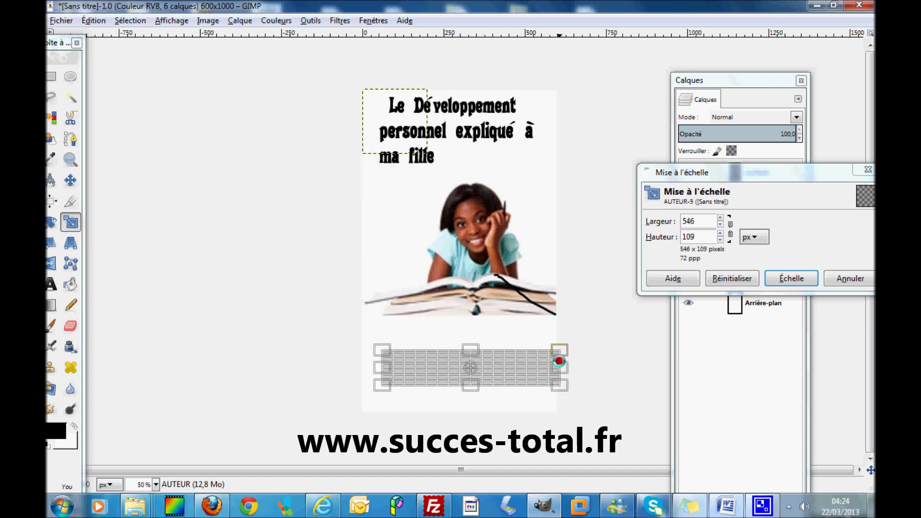
left_click_drag(379, 369, 364, 369)
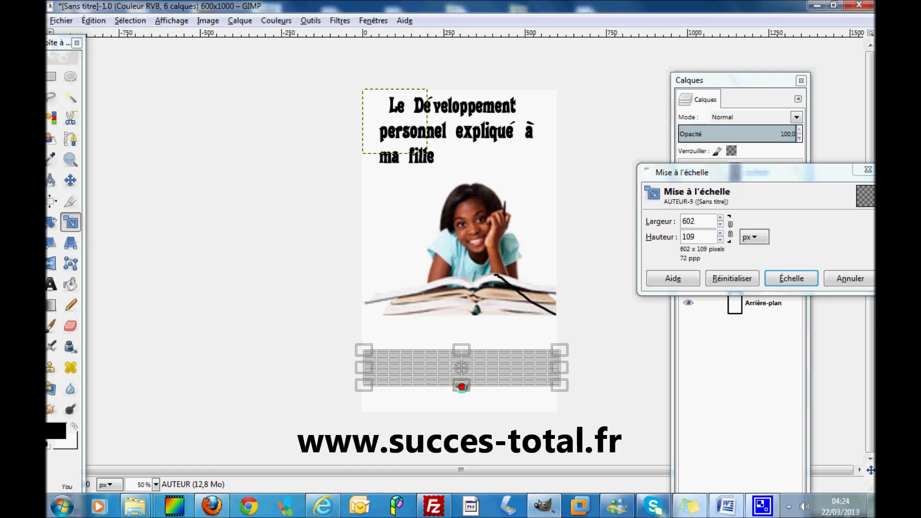
left_click_drag(461, 386, 469, 417)
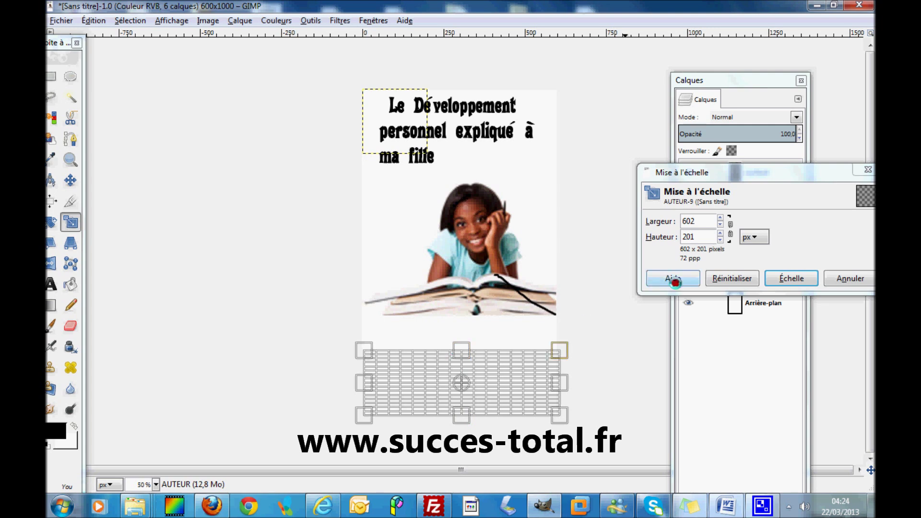
left_click(784, 275)
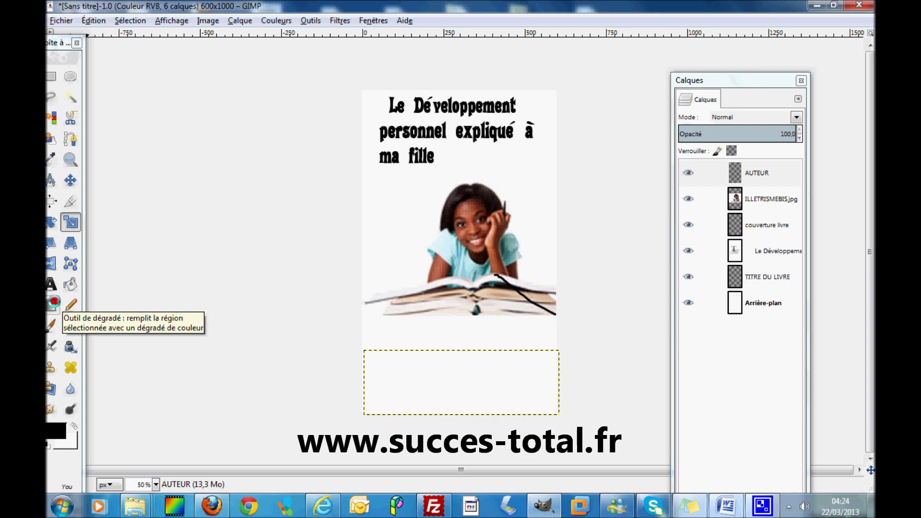
left_click(71, 283)
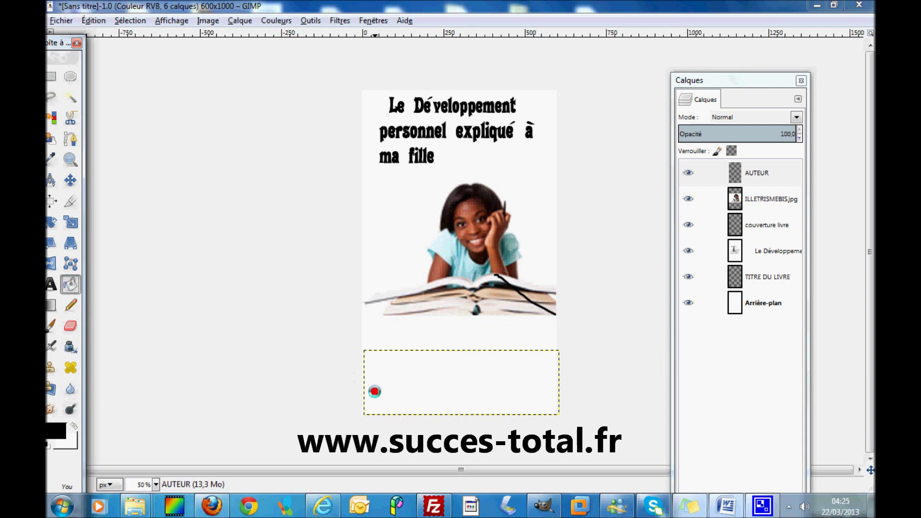
left_click(374, 391)
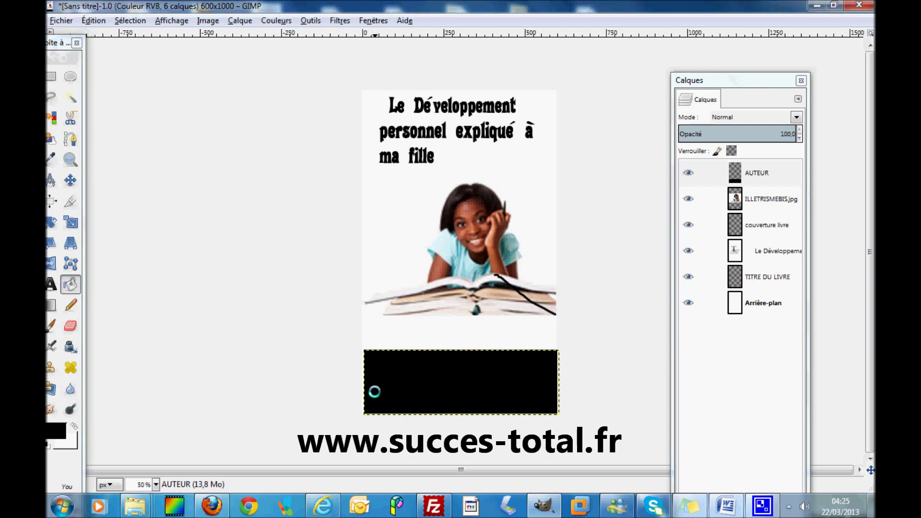